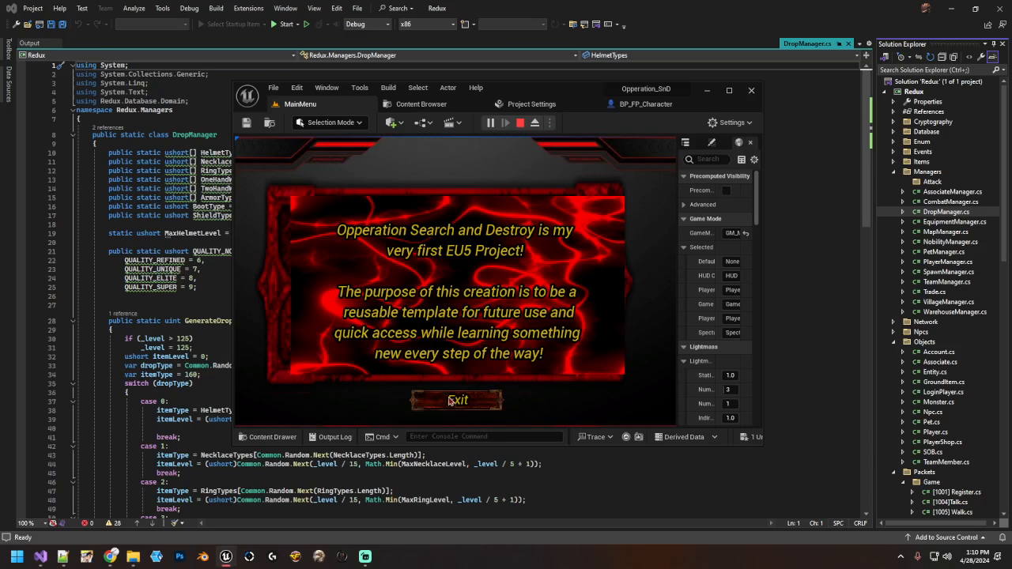
Leave the About screen, start the game from the main menu and shoot the target ahead.
click(464, 404)
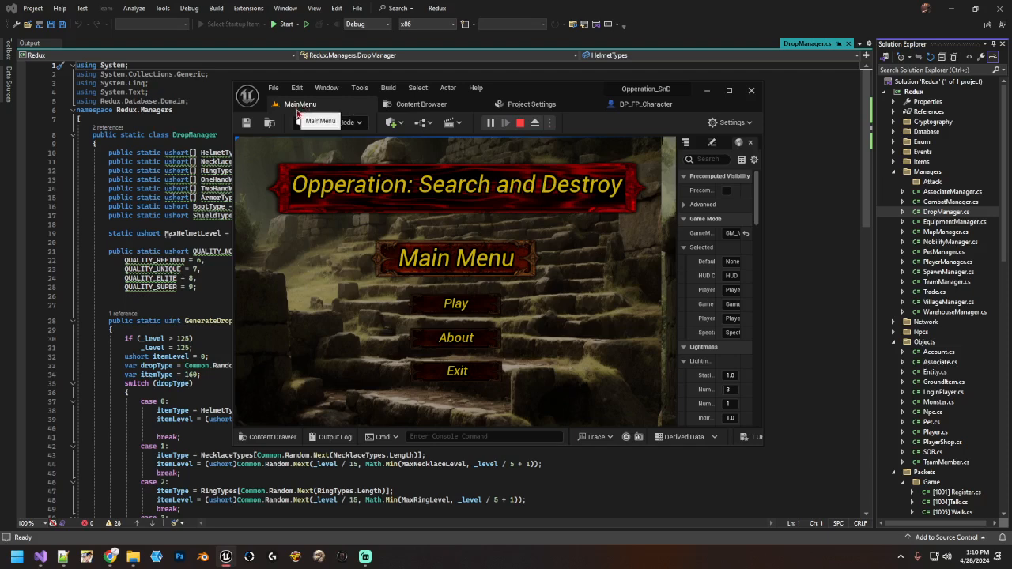
click(456, 304)
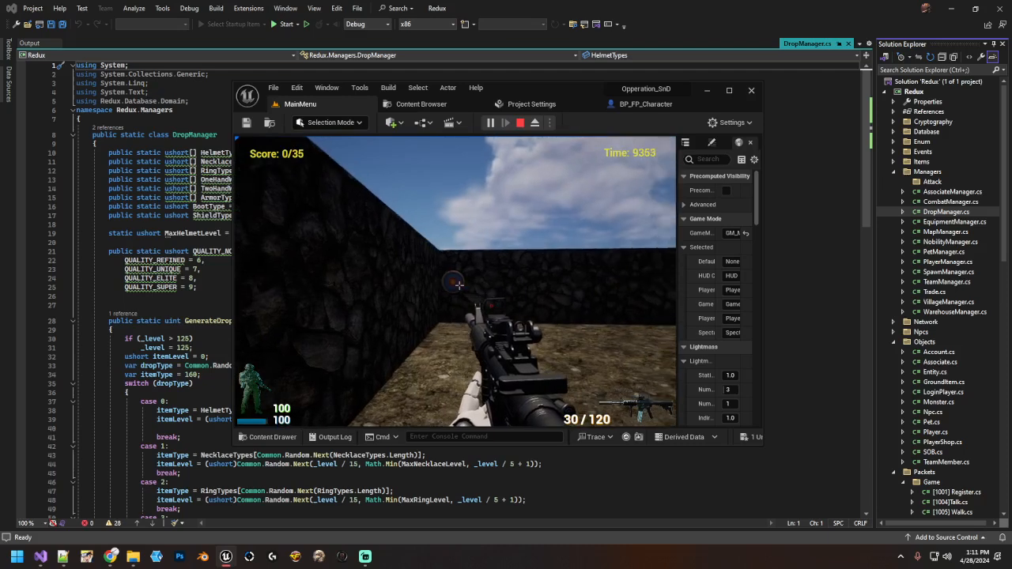
click(459, 285)
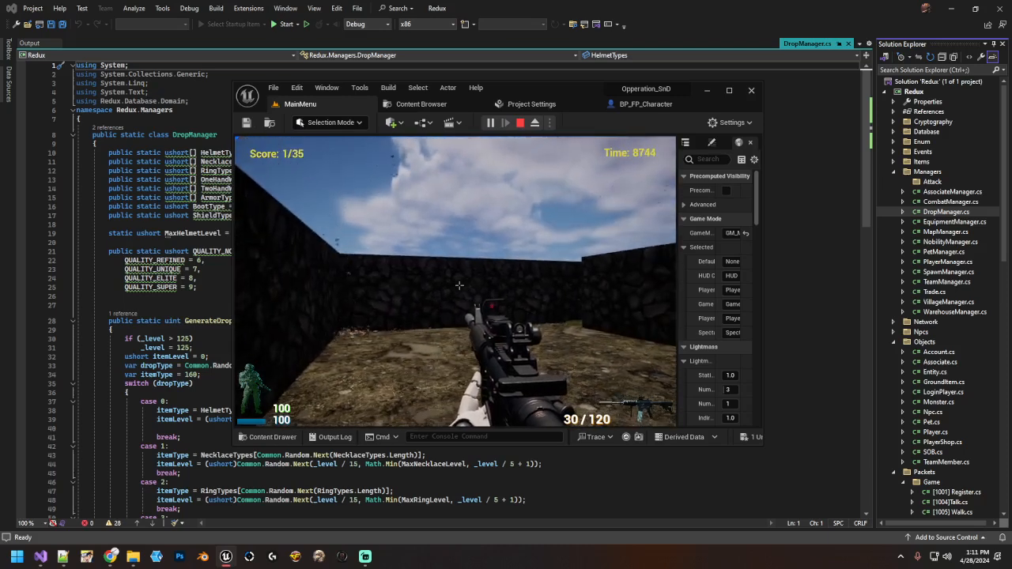
Pause the game to check its About page, then resume and end the play session.
key(p)
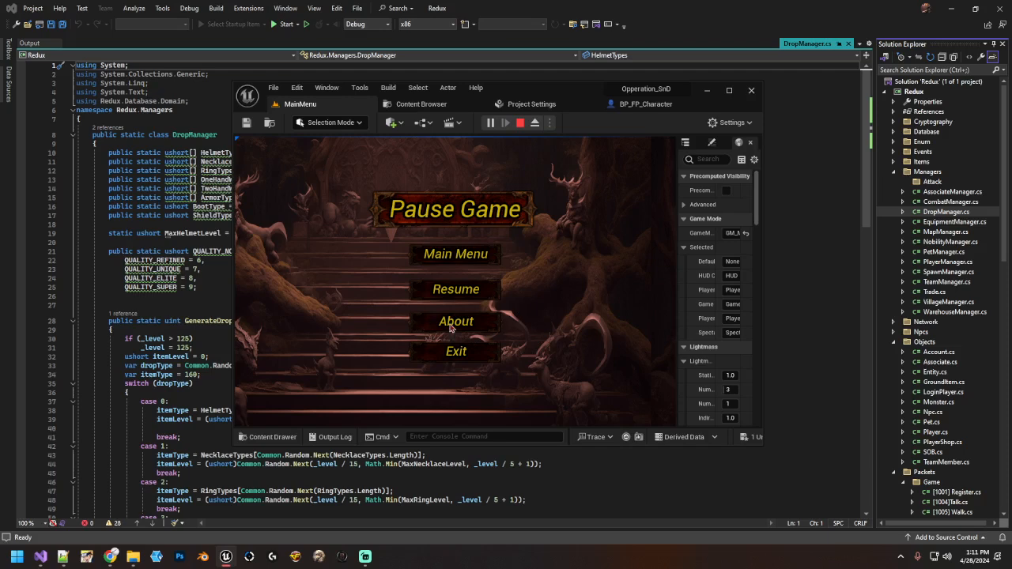
click(476, 323)
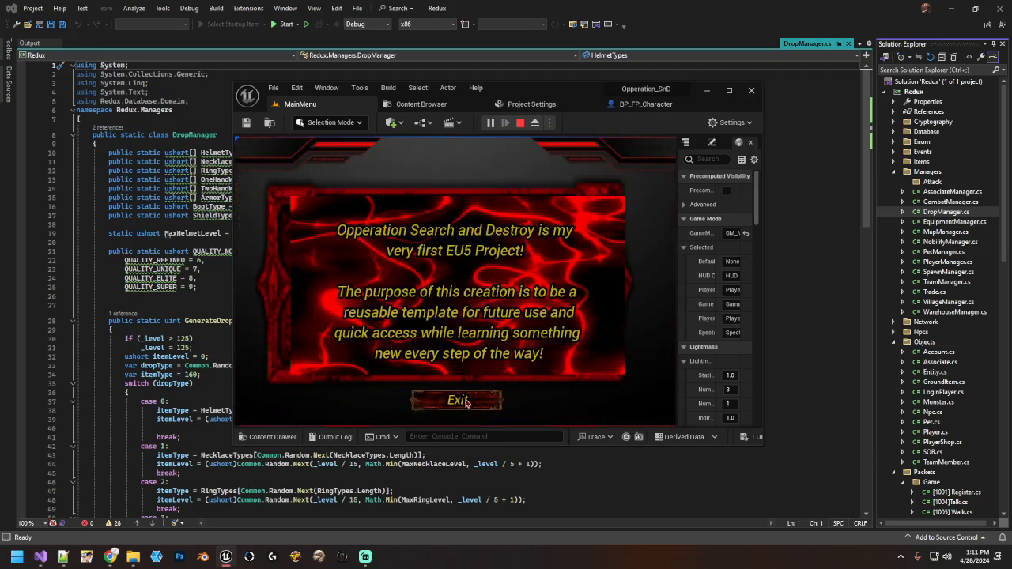
click(465, 403)
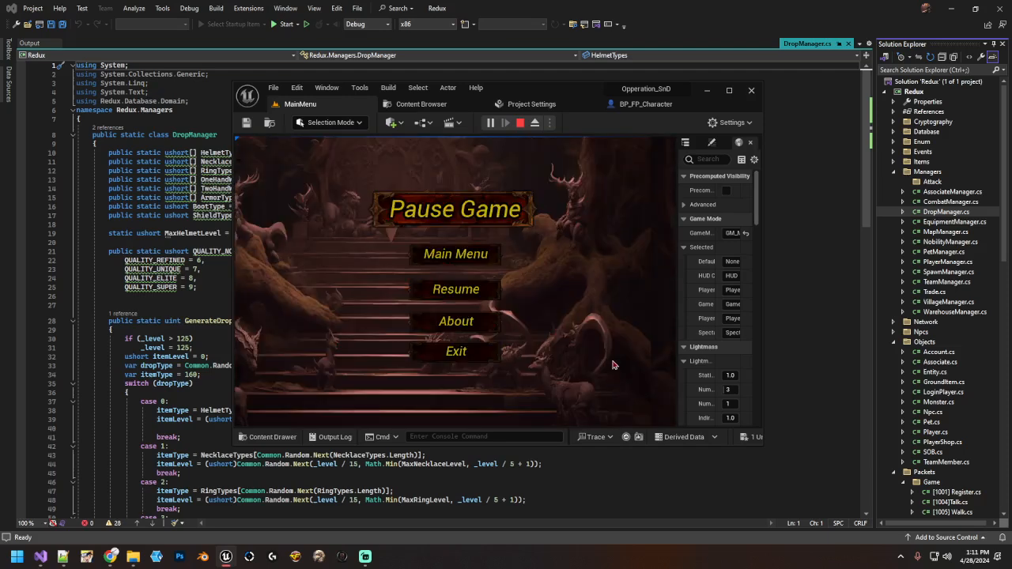
click(457, 289)
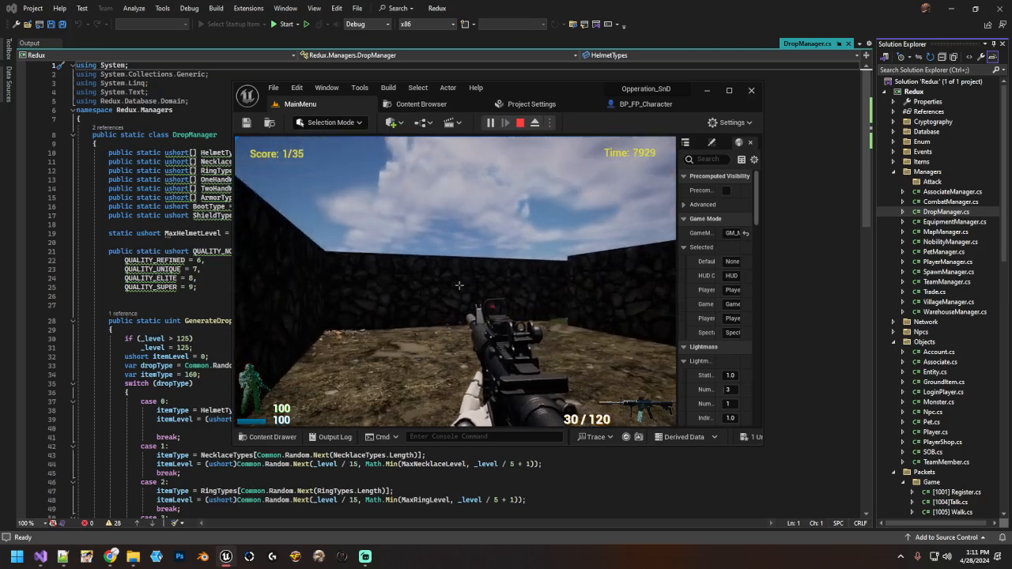
key(Escape)
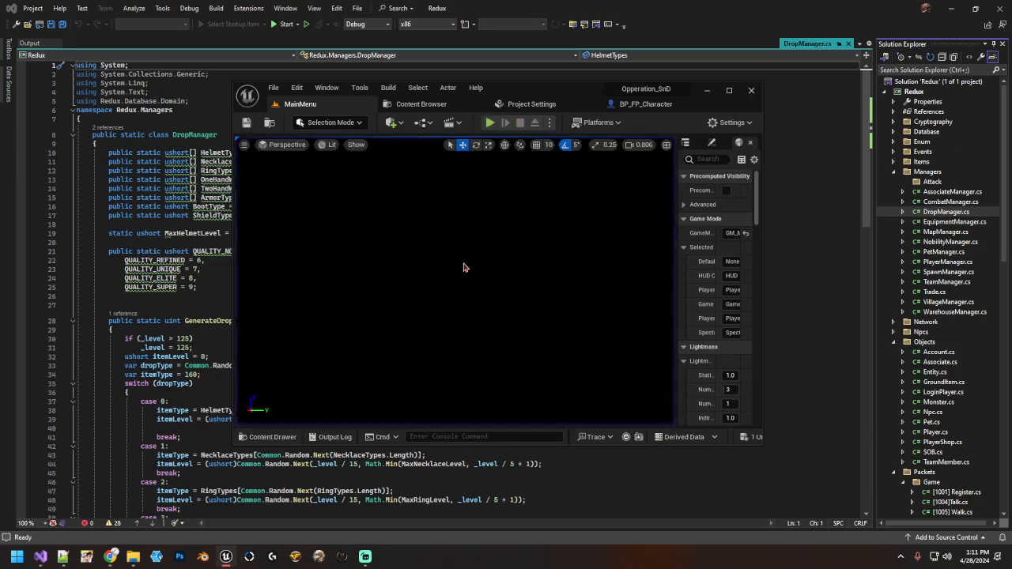
Examine the controller-changed event and camera input nodes in the BP_FP_Character Event Graph.
click(421, 104)
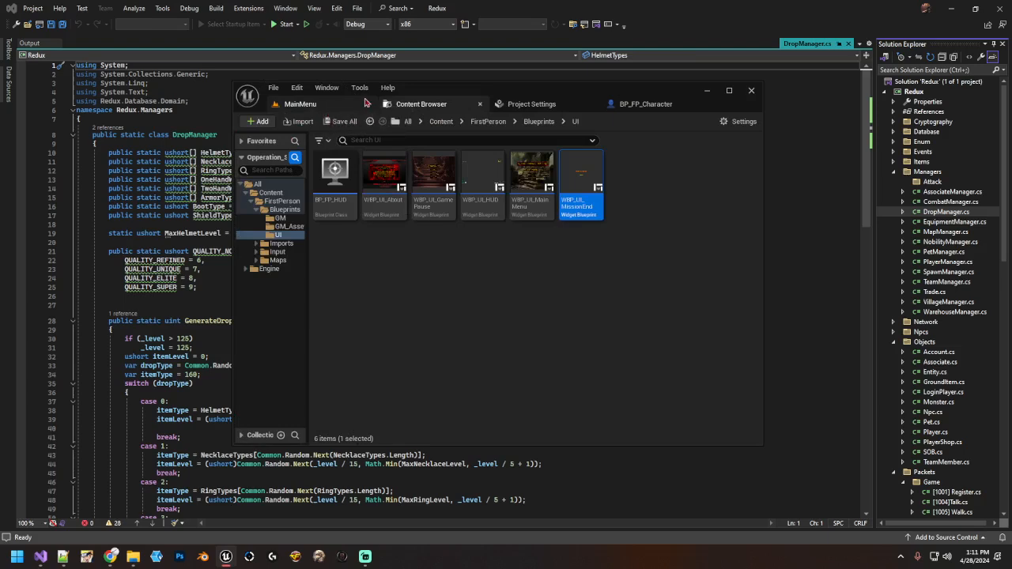
click(637, 104)
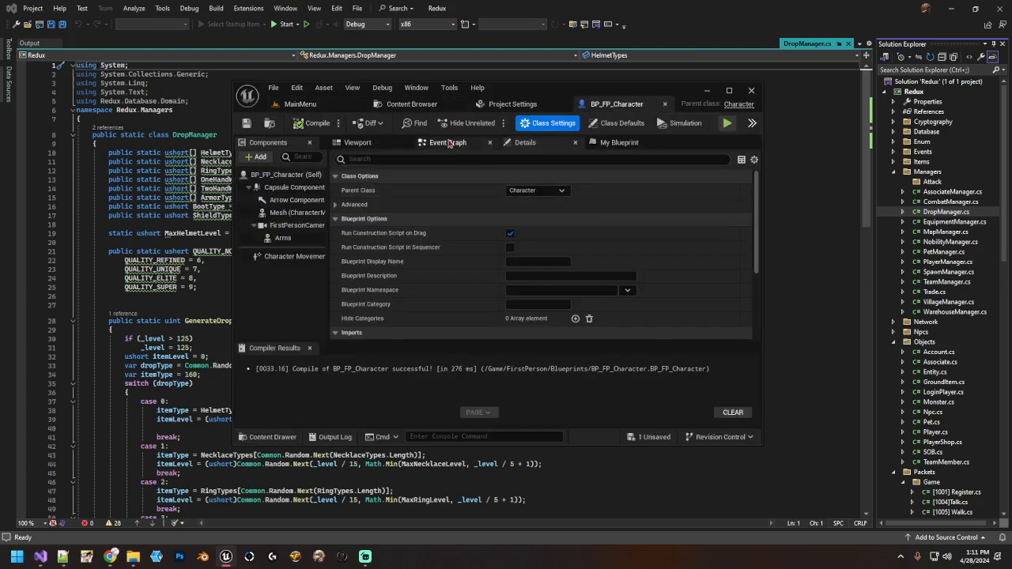
click(473, 144)
right_drag(653, 230, 693, 218)
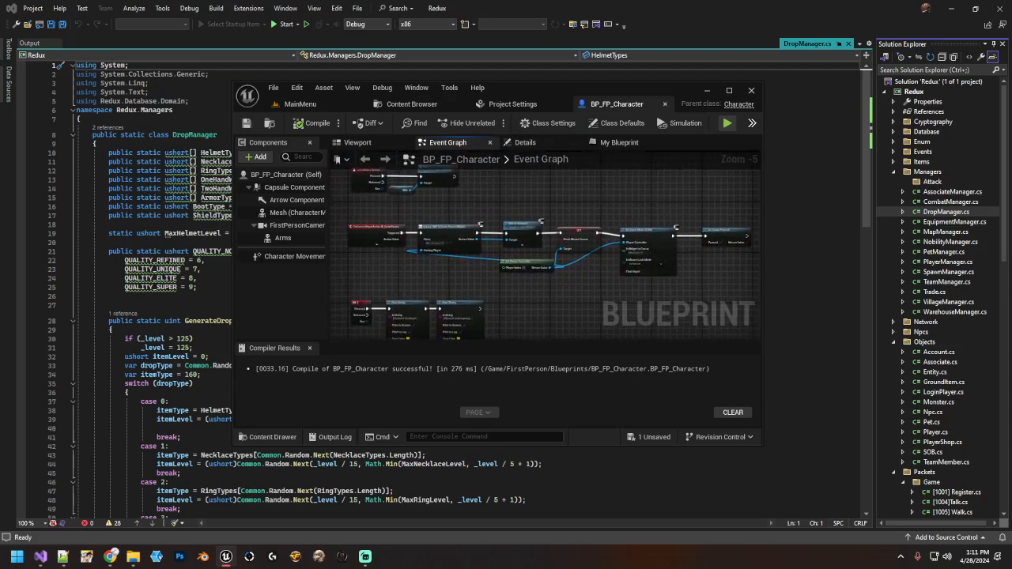
scroll(596, 205, down, 1)
right_drag(587, 201, 588, 270)
scroll(588, 270, up, 1)
scroll(588, 269, up, 1)
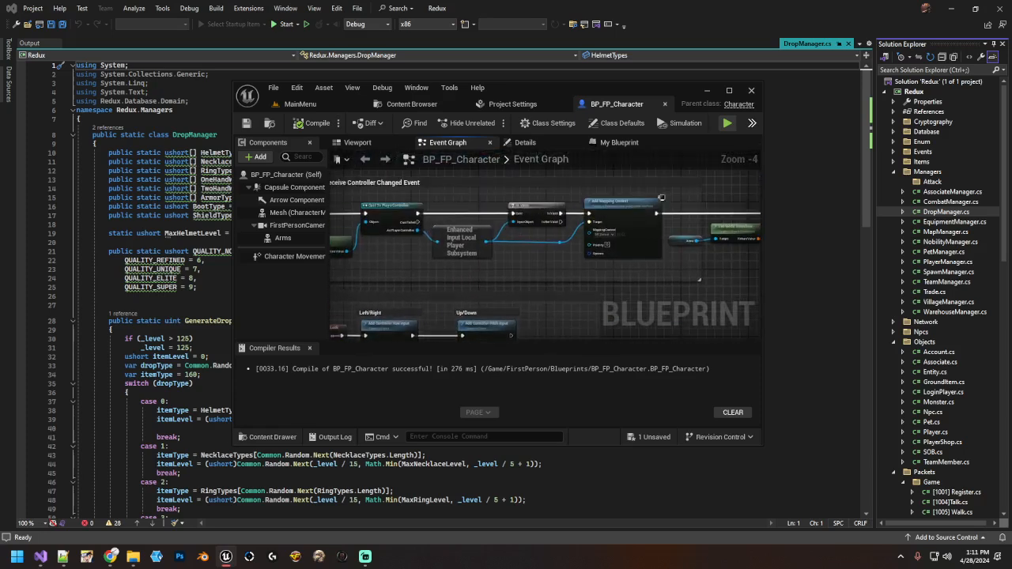
right_drag(640, 343, 720, 301)
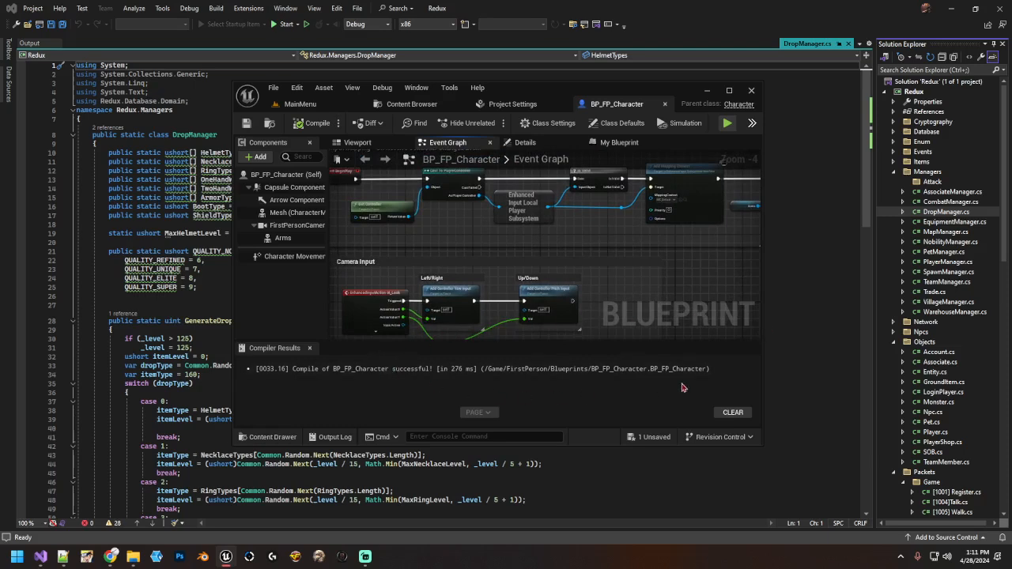
Reparent the BP_FP_Character blueprint to Actor in its class settings, save it and review the compiler results.
click(411, 104)
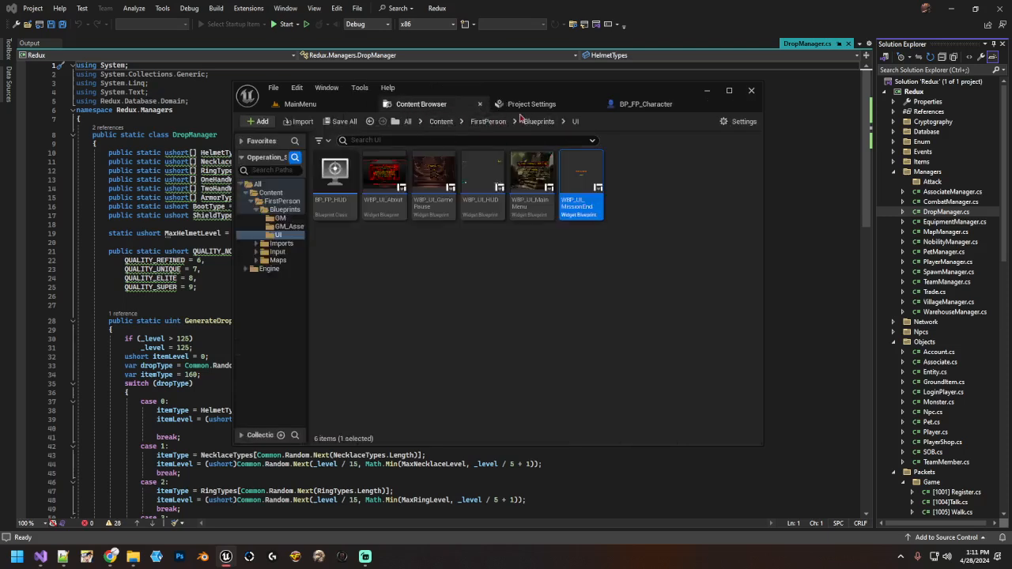
click(646, 109)
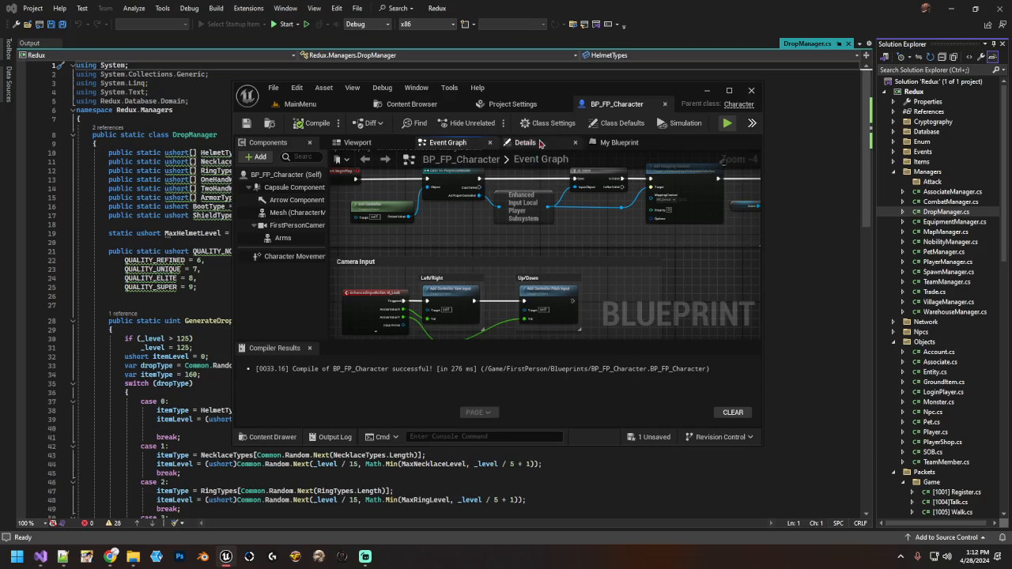
click(545, 124)
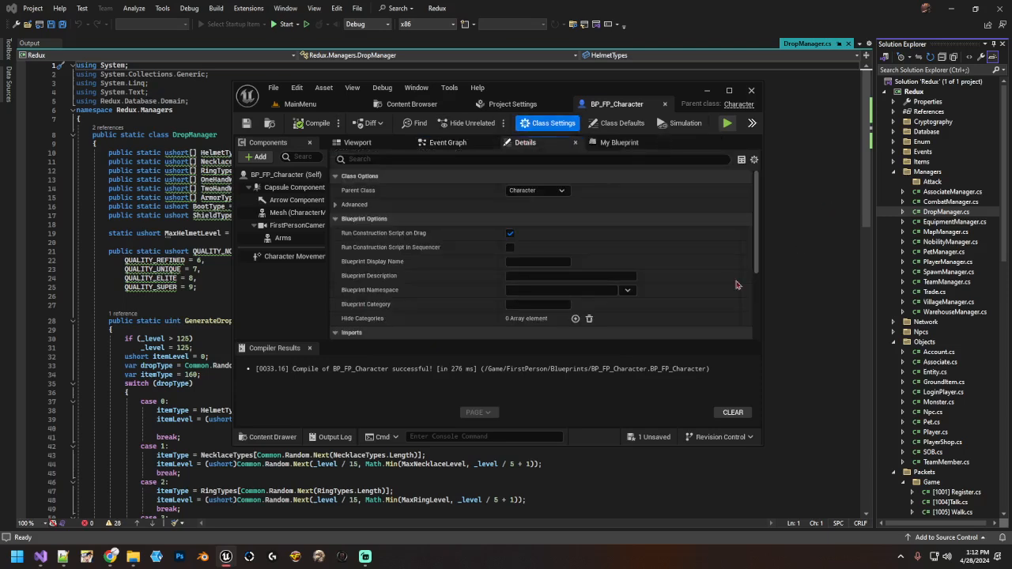
click(568, 193)
click(572, 220)
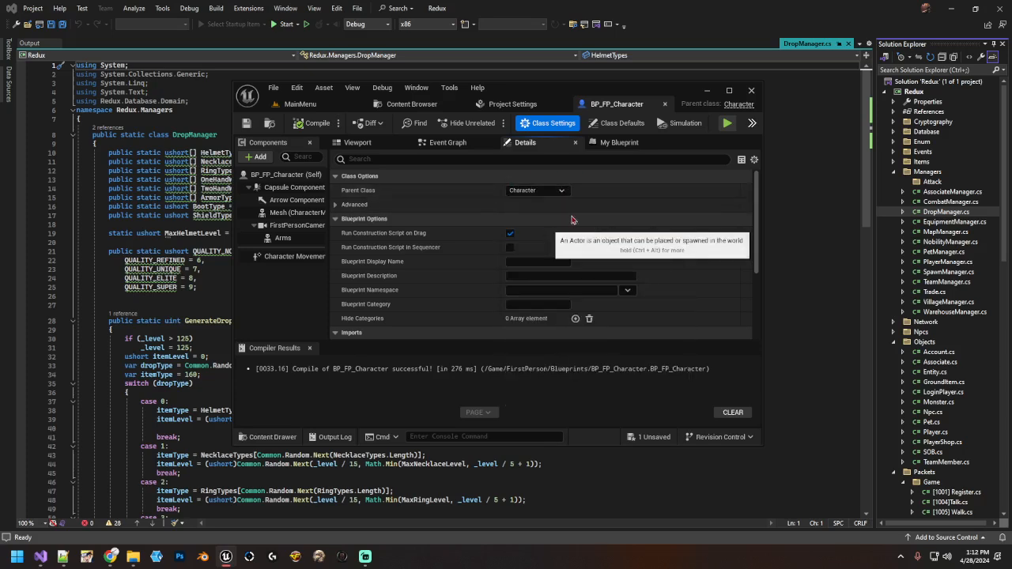
click(551, 297)
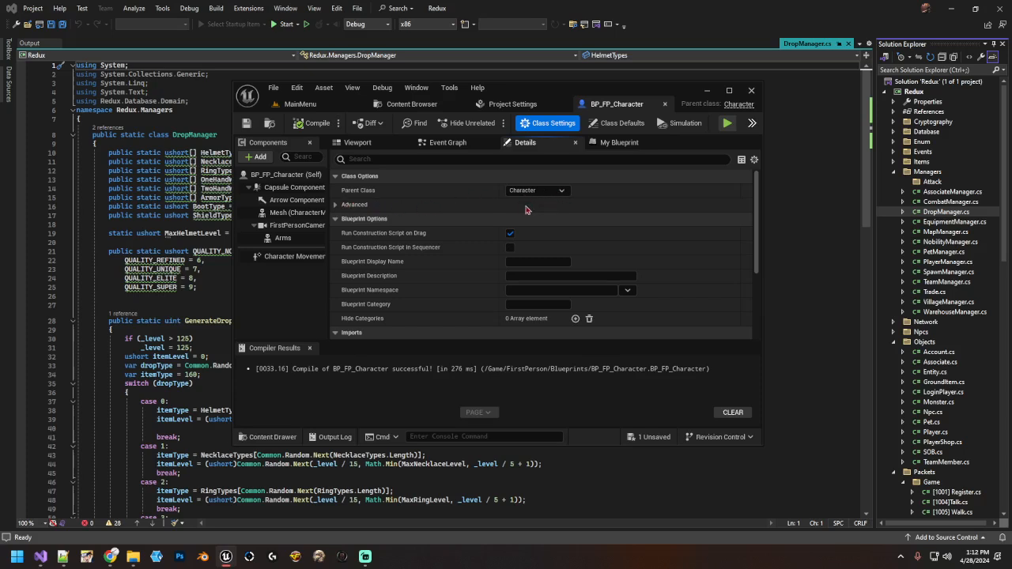
key(ctrl+s)
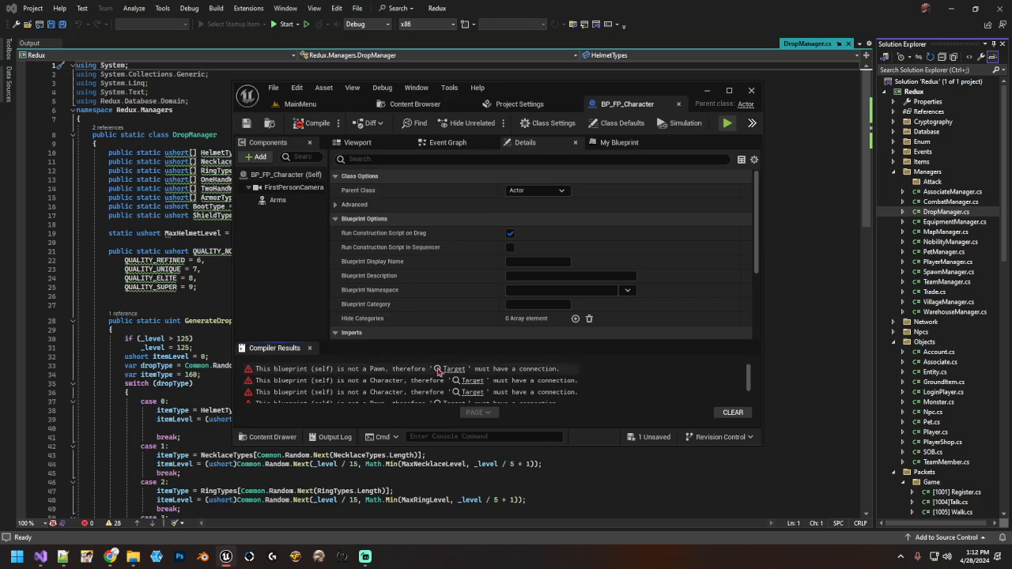
scroll(513, 376, down, 2)
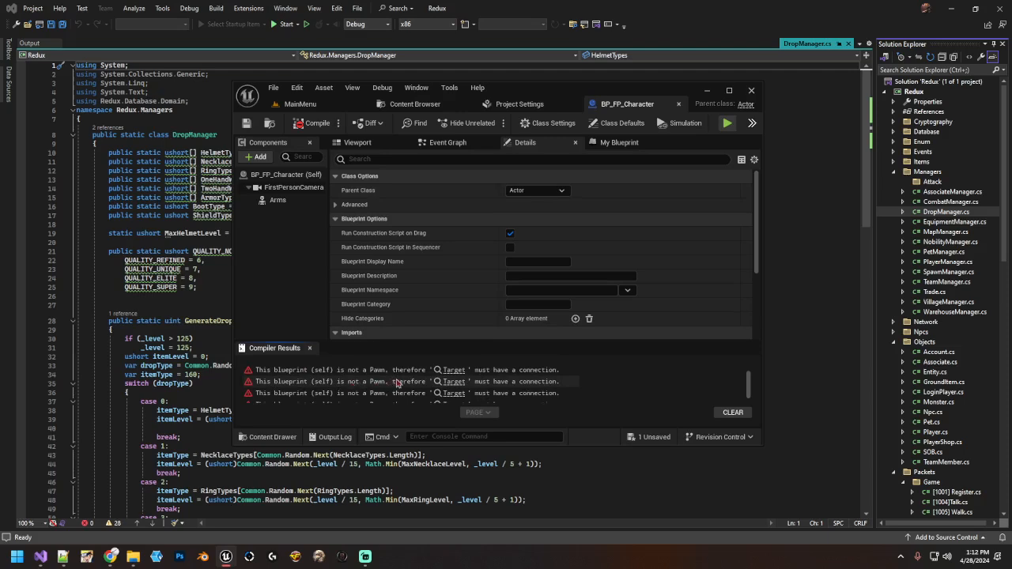
scroll(398, 384, down, 1)
scroll(408, 381, up, 3)
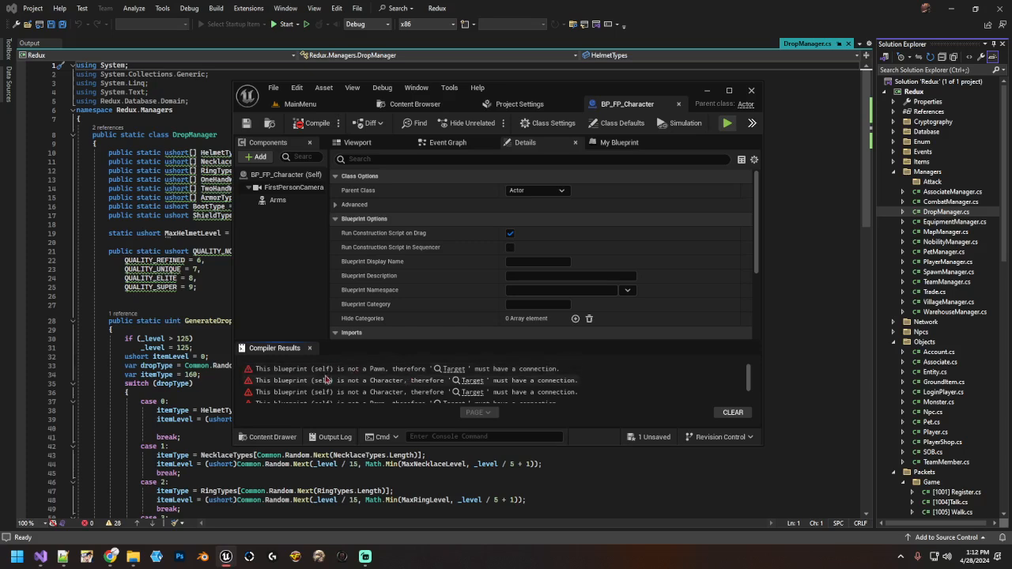
Set the parent class of BP_FP_Character to Character and save the blueprint.
click(561, 191)
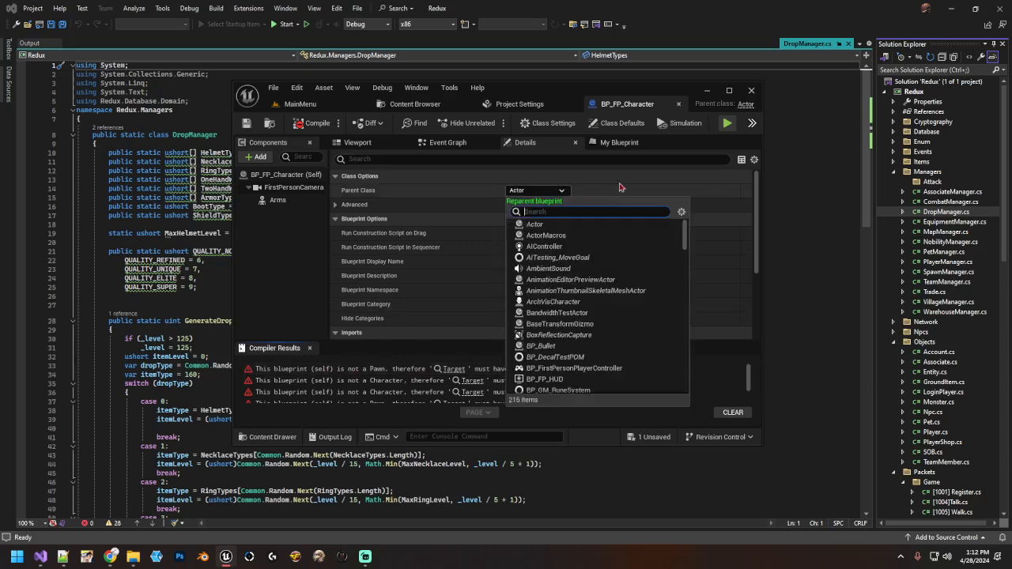
text(C)
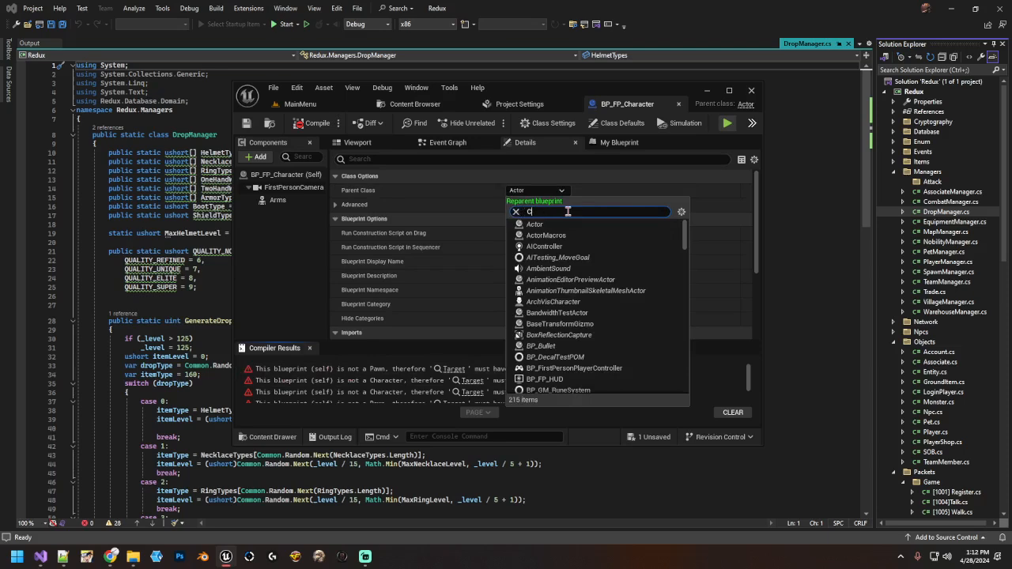
text(haract)
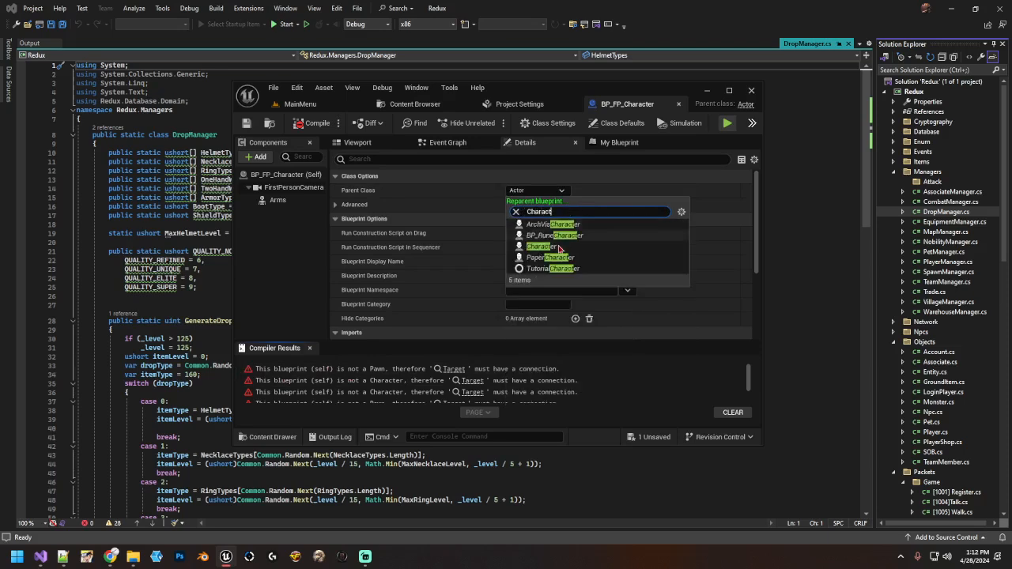
click(566, 236)
key(ctrl+s)
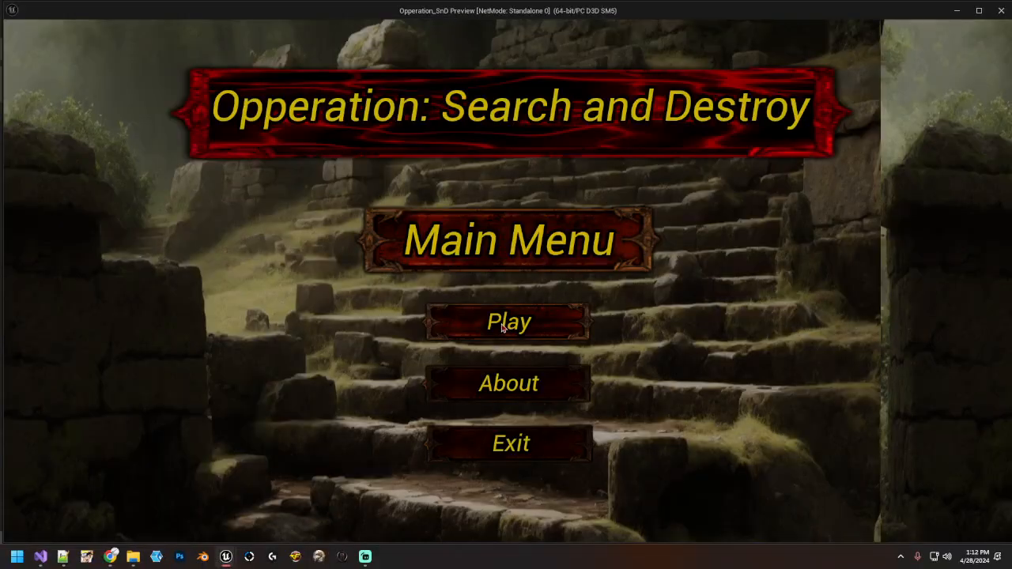
Start the game from the preview's main menu, test walking through the walled level and end the preview.
click(508, 322)
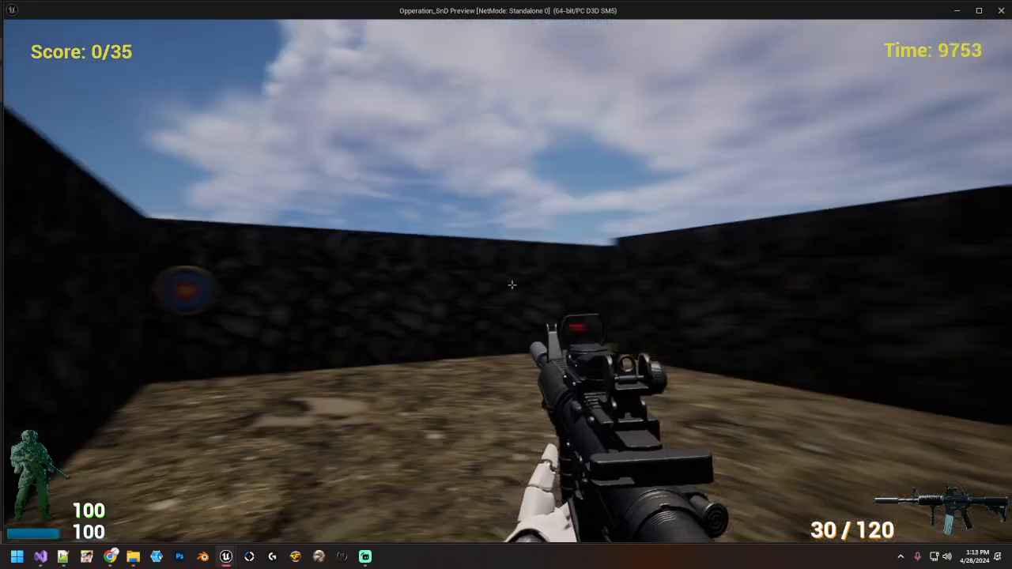
key(w)
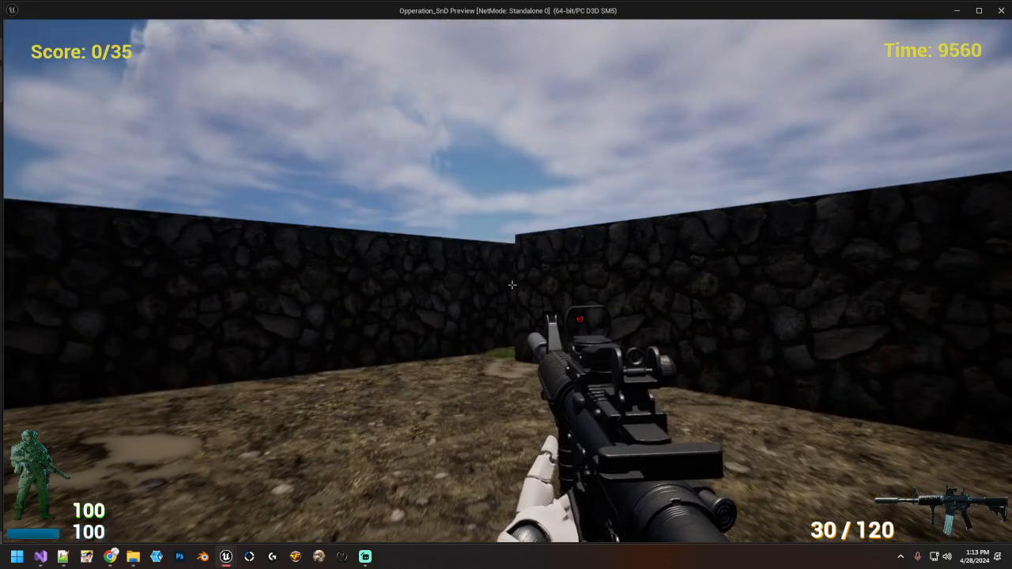
key(w)
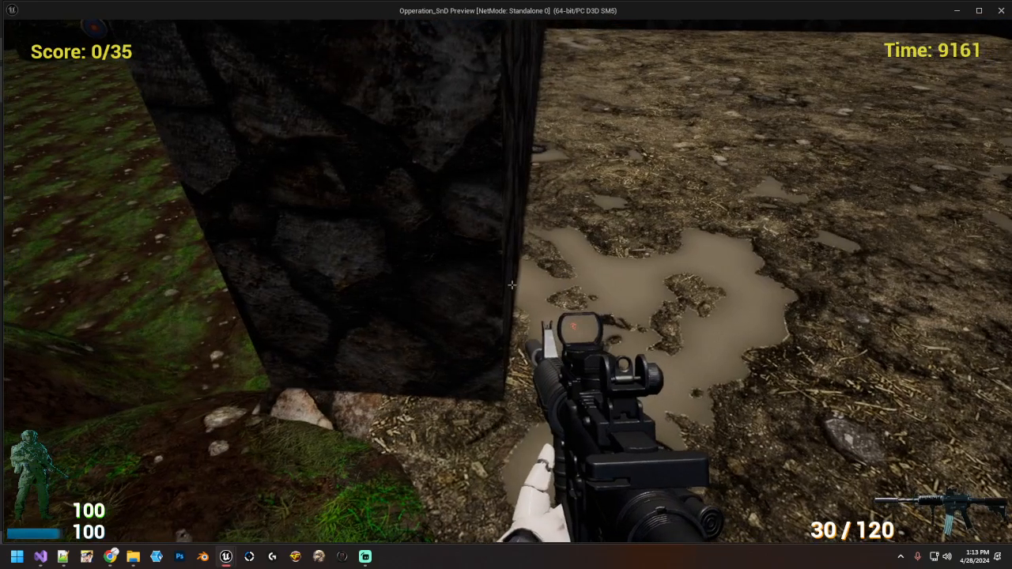
key(w)
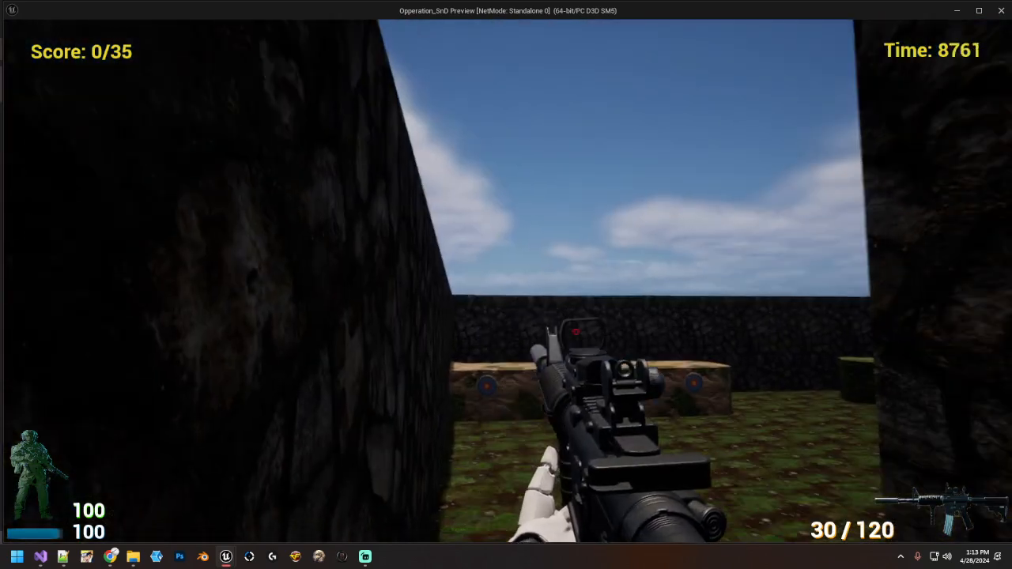
key(Escape)
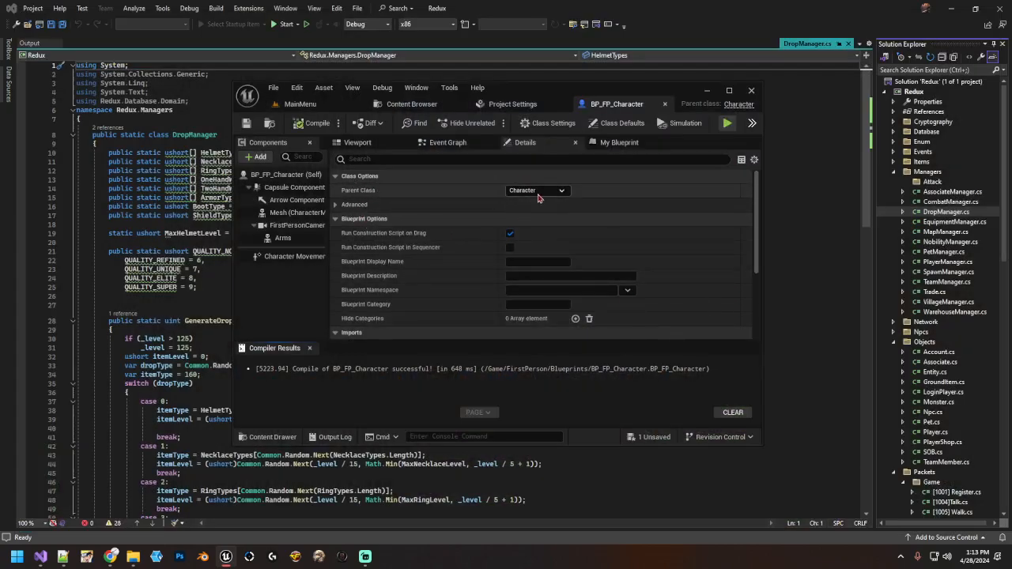
Maximize the blueprint editor, switch to the Copilot chat in Chrome and read the lost-movement troubleshooting conversation from start to end.
double_click(528, 95)
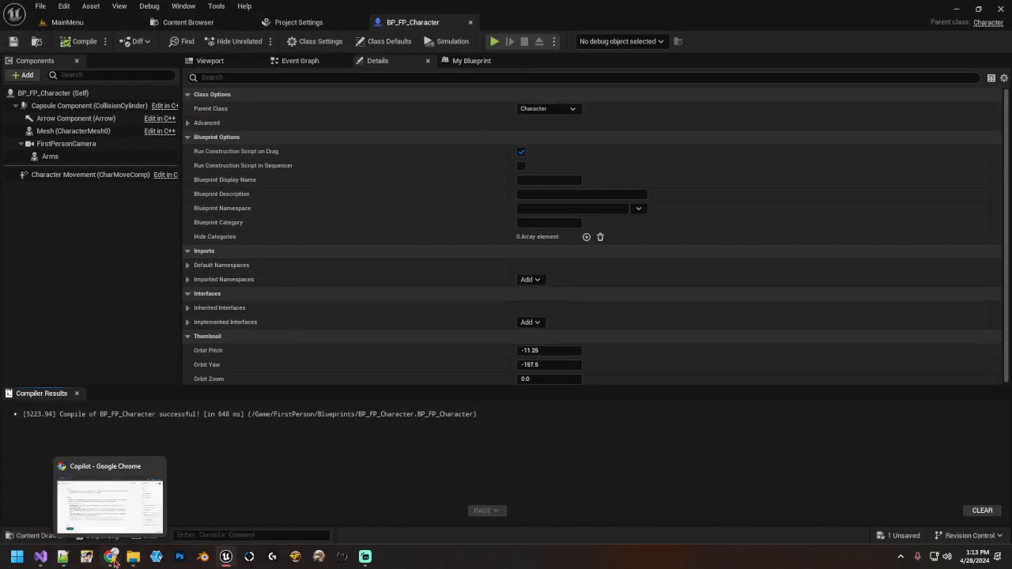
click(115, 563)
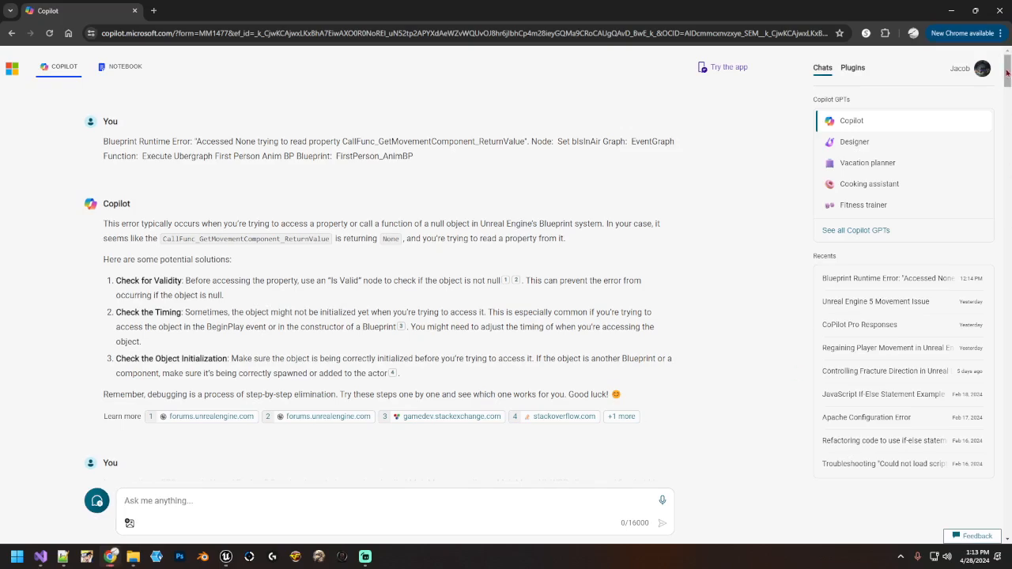
drag(1009, 72, 1010, 73)
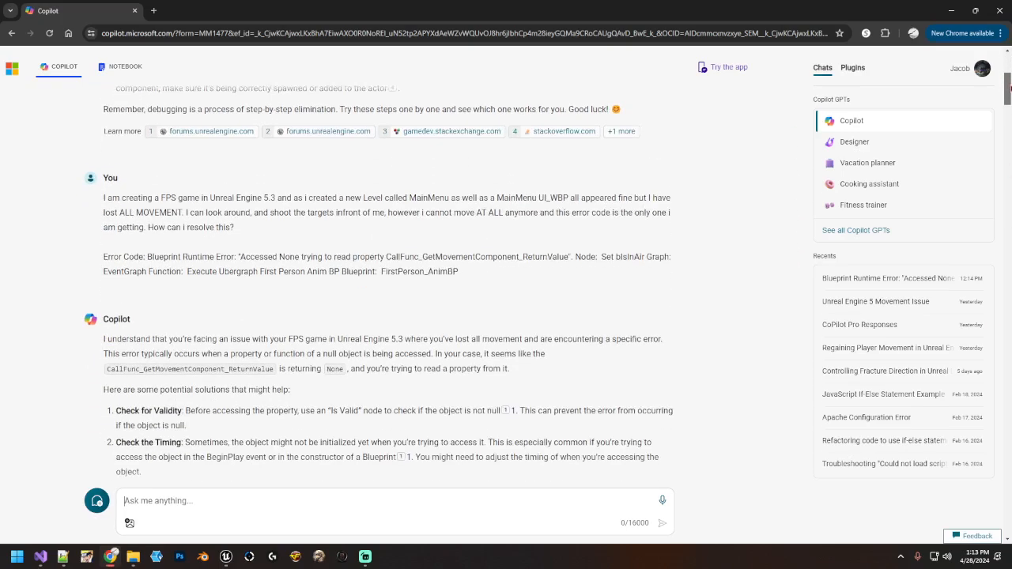
scroll(380, 280, down, 4)
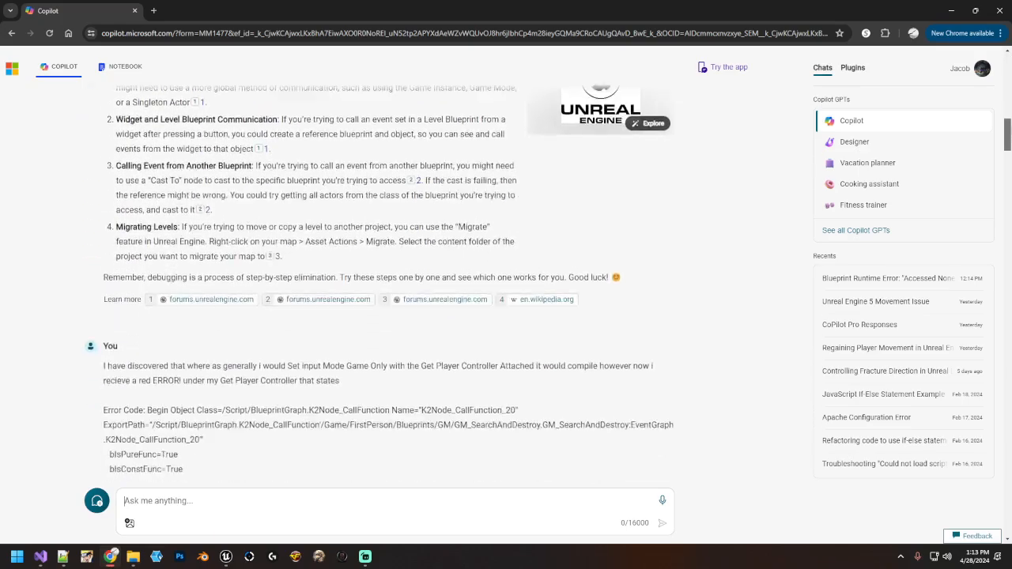
scroll(380, 280, down, 20)
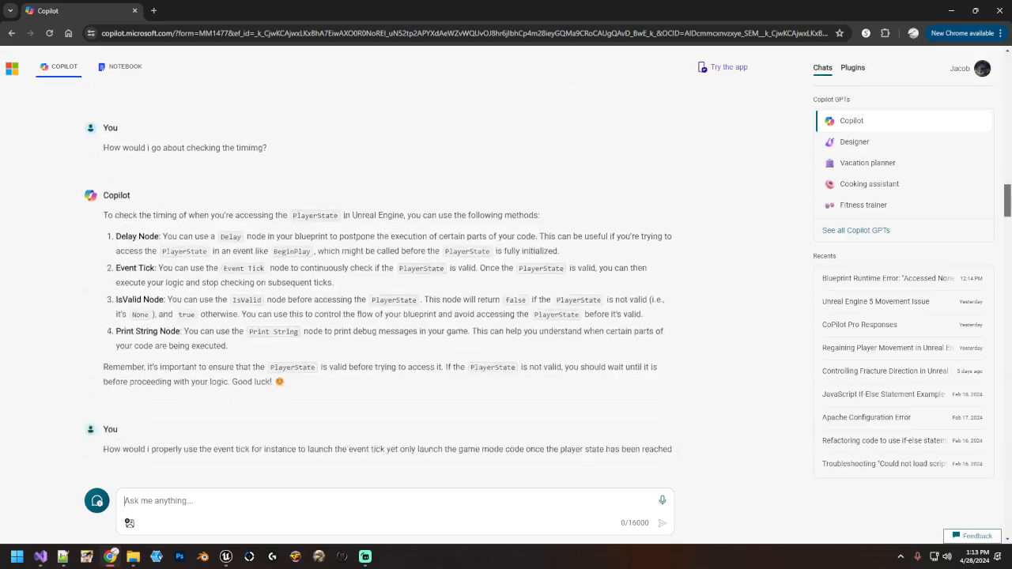
scroll(380, 280, down, 12)
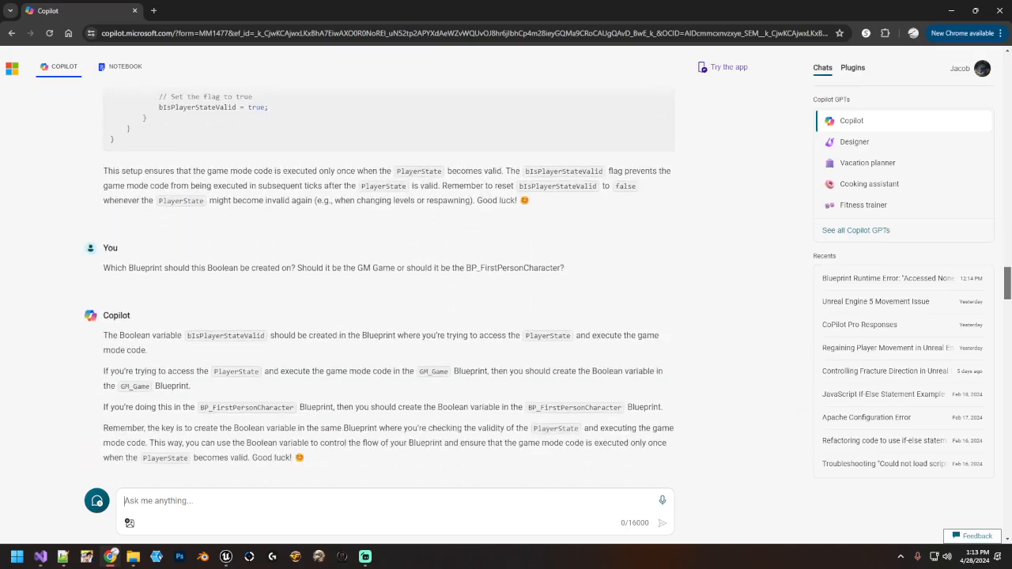
scroll(380, 280, down, 4)
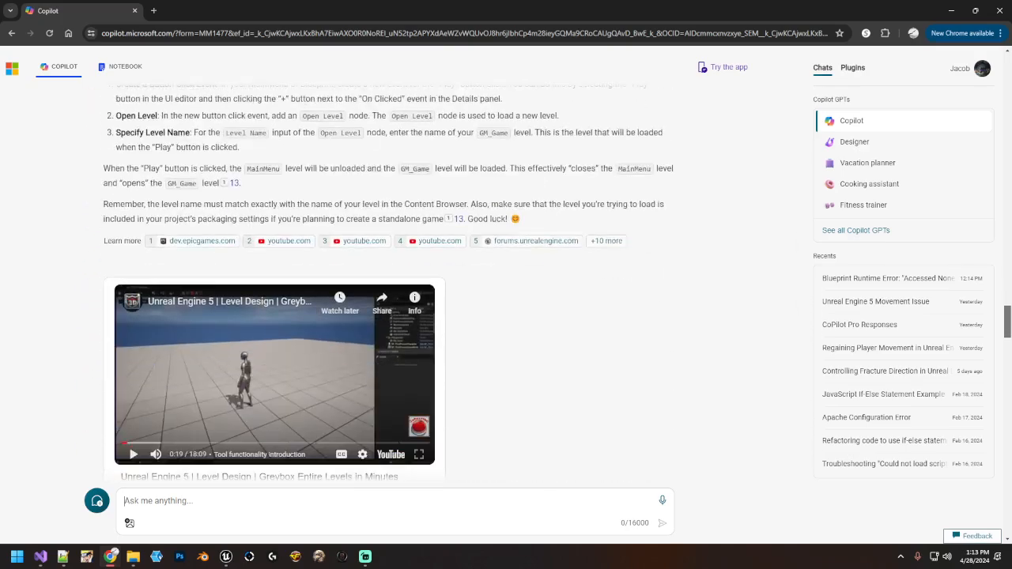
scroll(379, 280, down, 3)
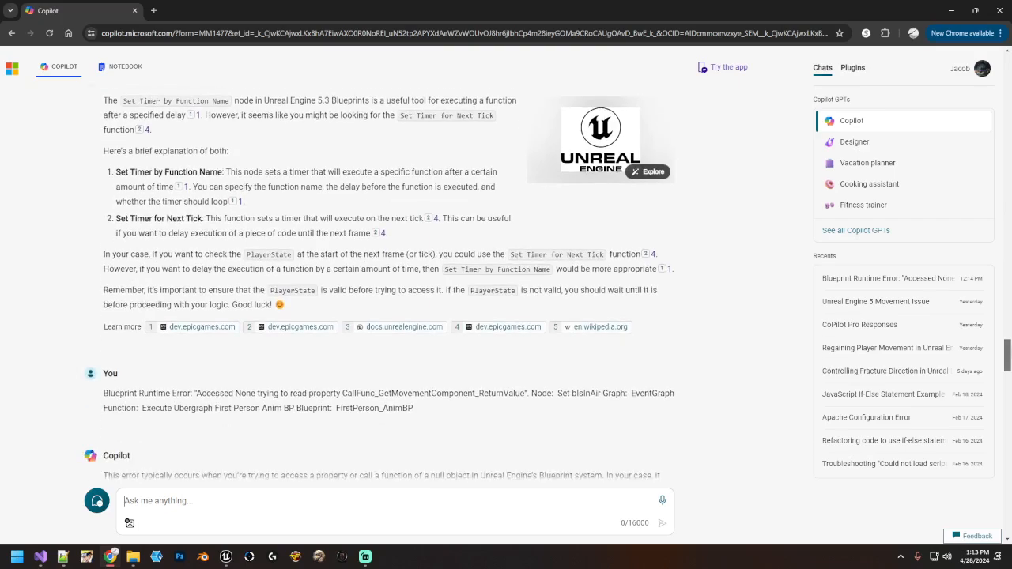
scroll(380, 280, down, 6)
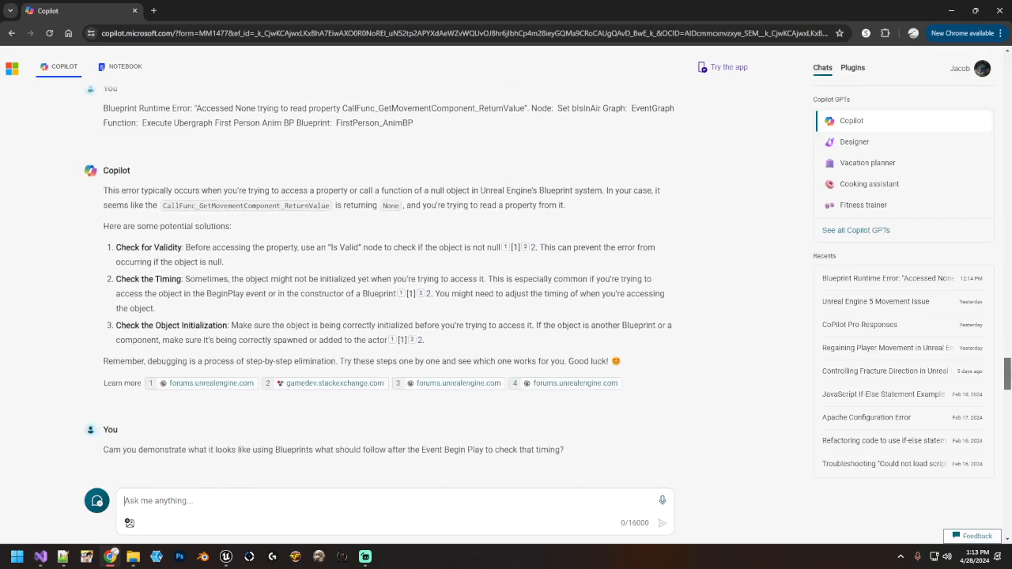
scroll(379, 280, down, 6)
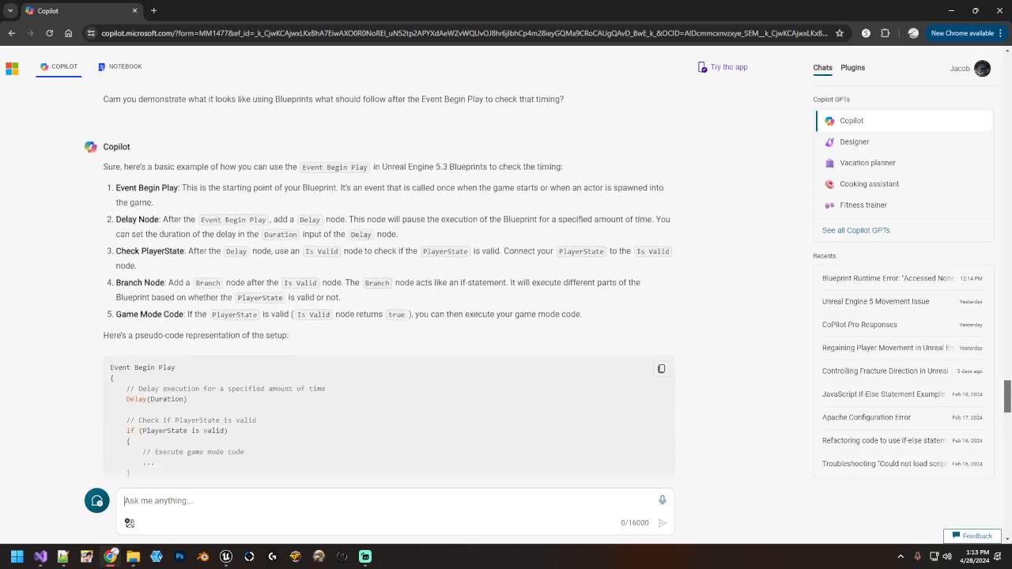
scroll(379, 280, down, 3)
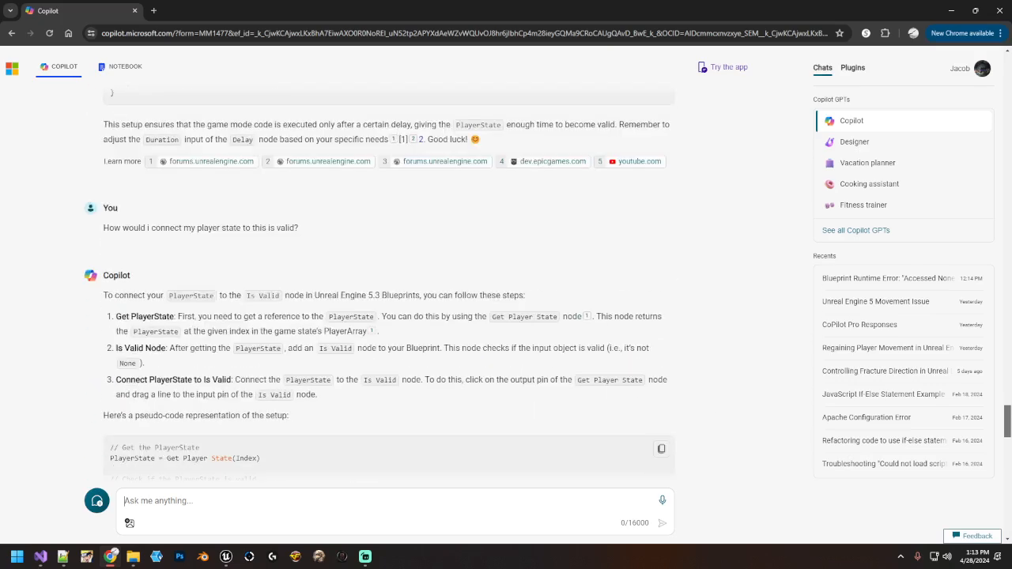
scroll(379, 280, down, 5)
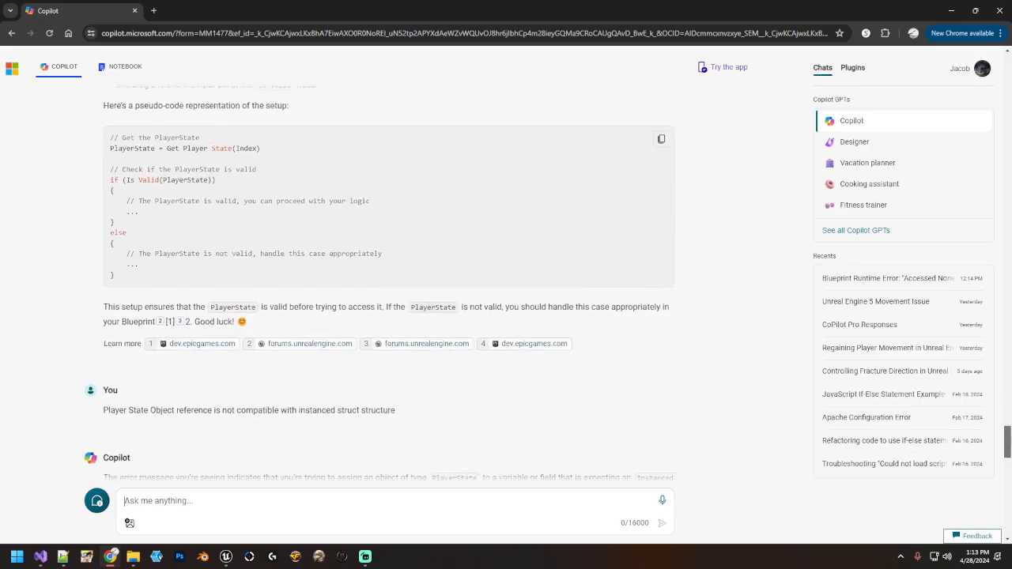
scroll(379, 280, down, 14)
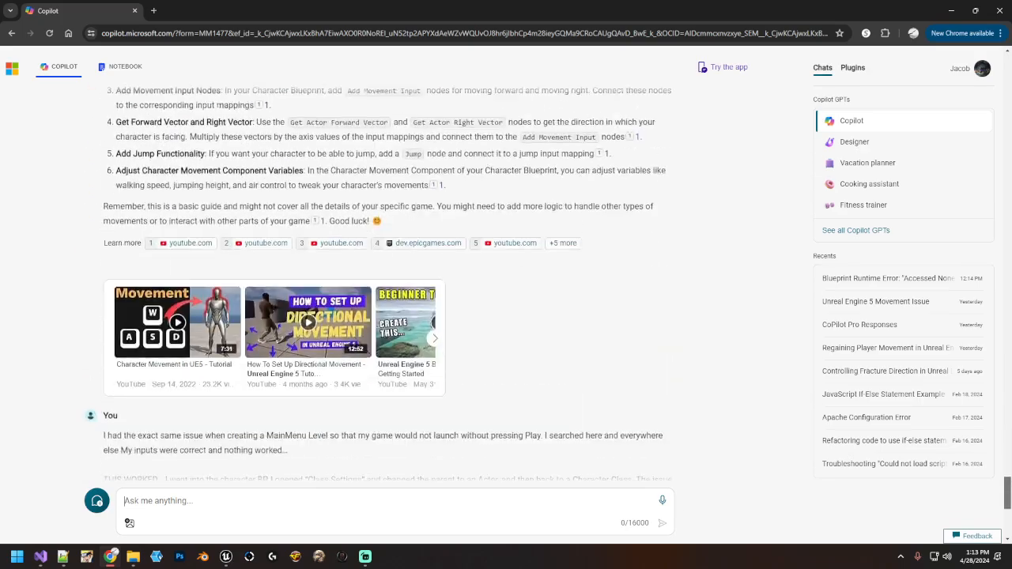
scroll(379, 280, down, 6)
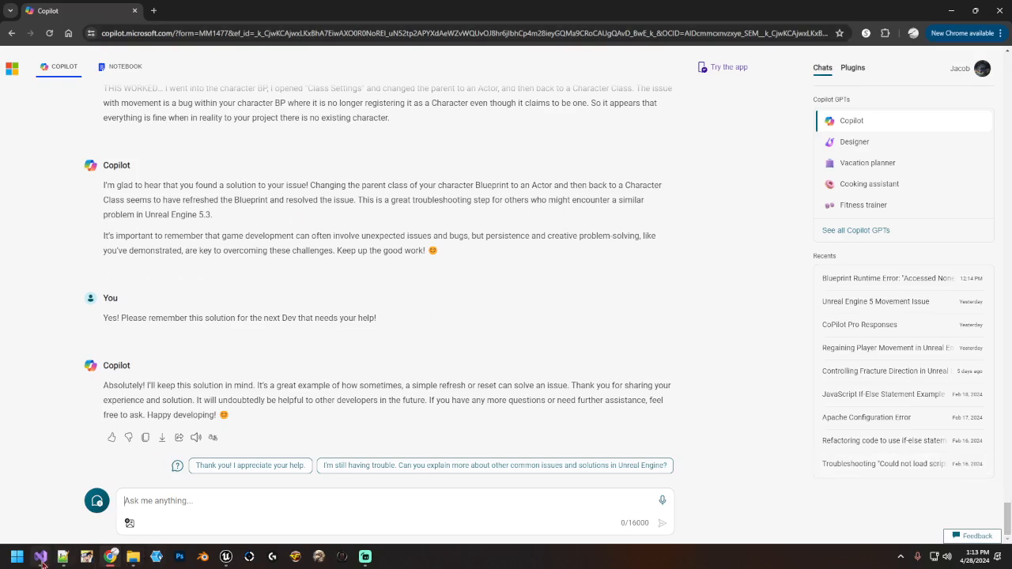
Return to Unreal Editor and look over the BP_FP_Character class settings and the UI folder's widget blueprints.
mouse_move(112, 562)
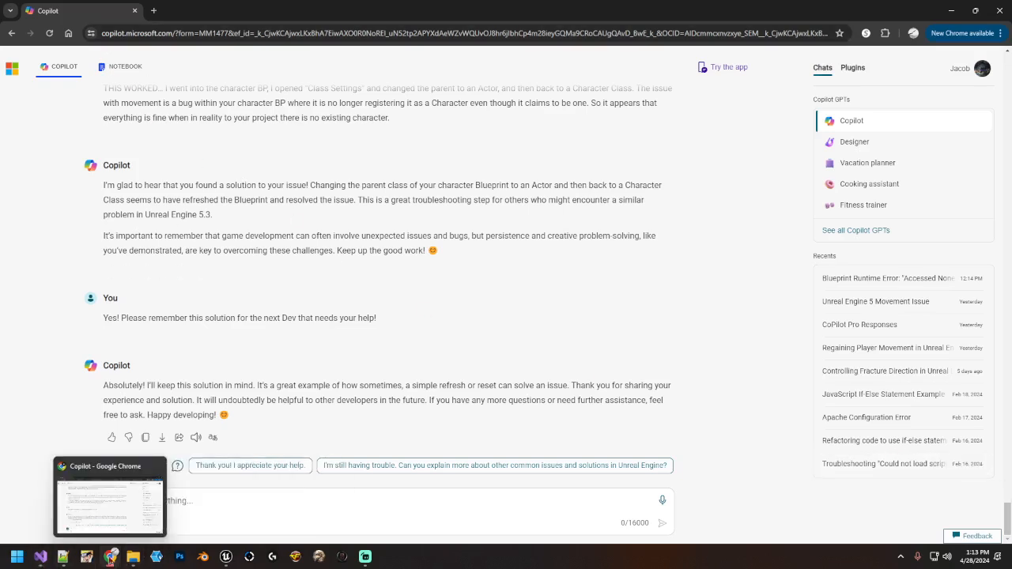
click(227, 558)
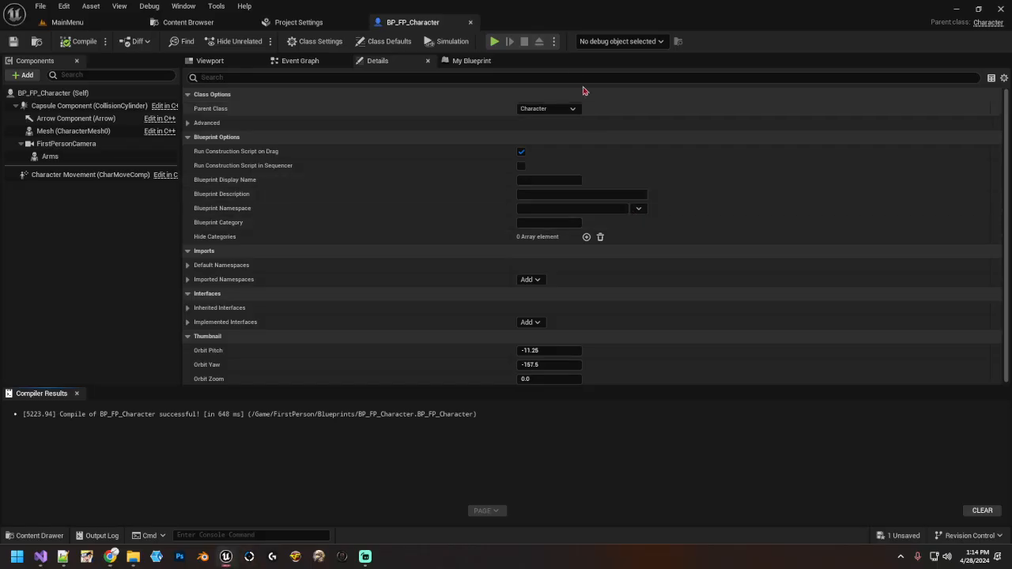
click(201, 23)
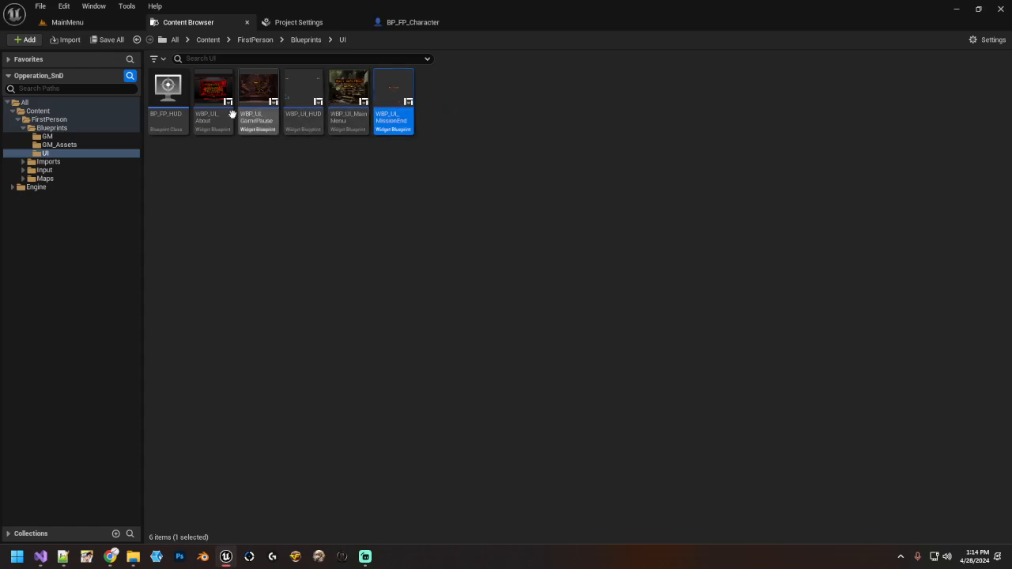
click(408, 24)
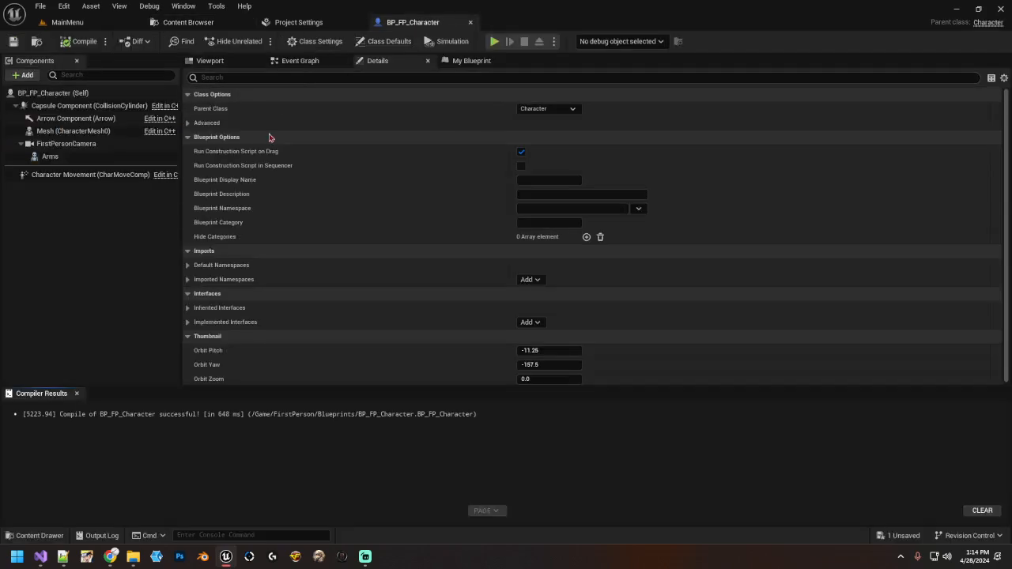
click(195, 23)
click(458, 89)
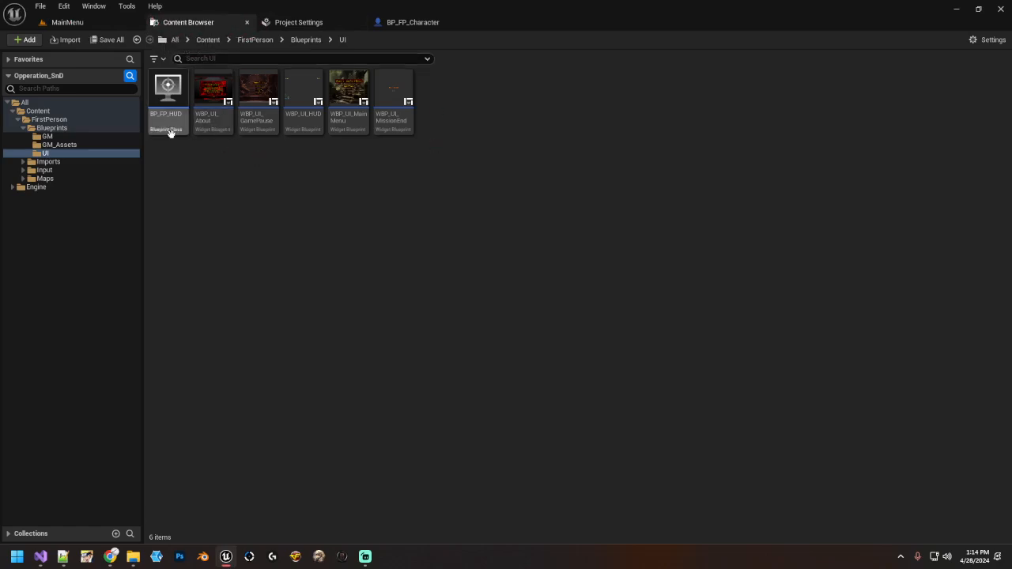
Show the MainMenu level and reposition its World Settings panel between Outliner and Details.
click(75, 26)
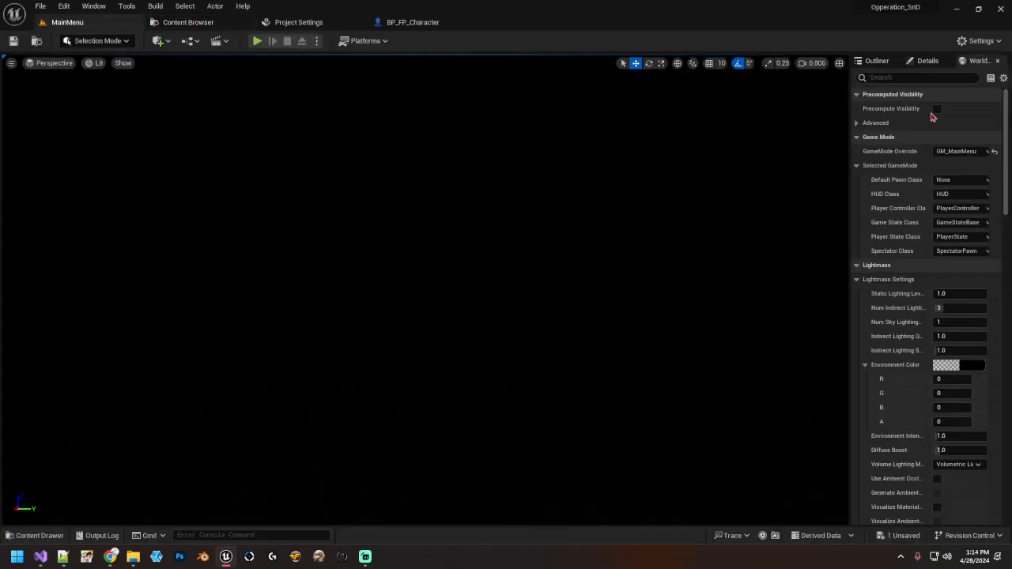
drag(977, 61, 927, 61)
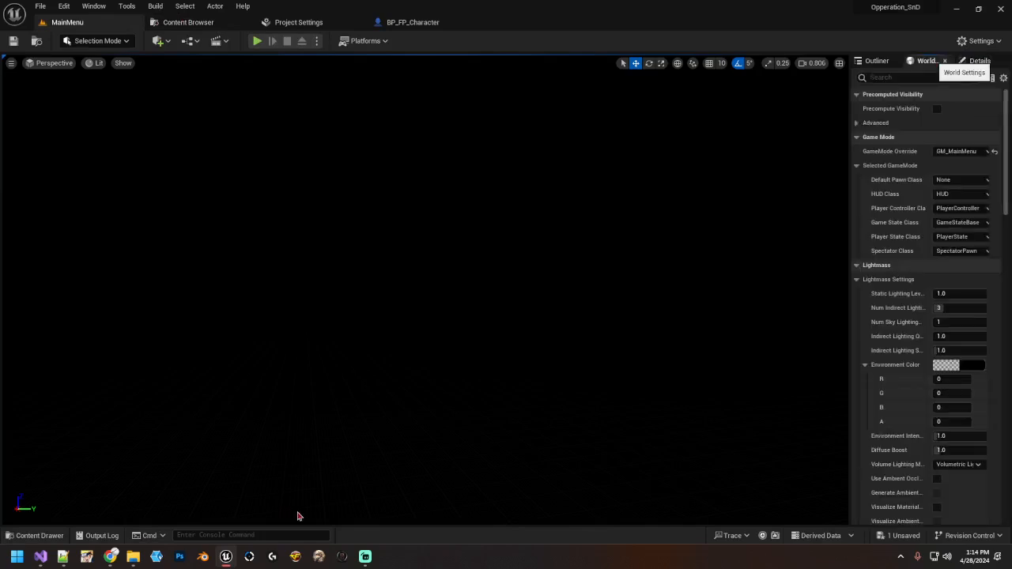
Switch to the Copilot chat in Chrome and review the parent-class solution and the answer about manually creating movements.
mouse_move(110, 560)
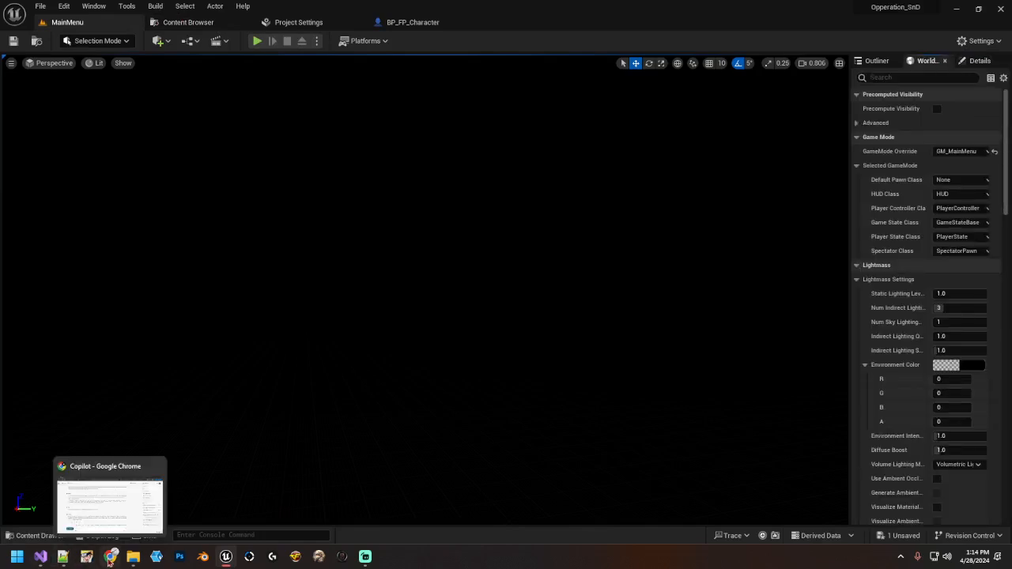
click(110, 480)
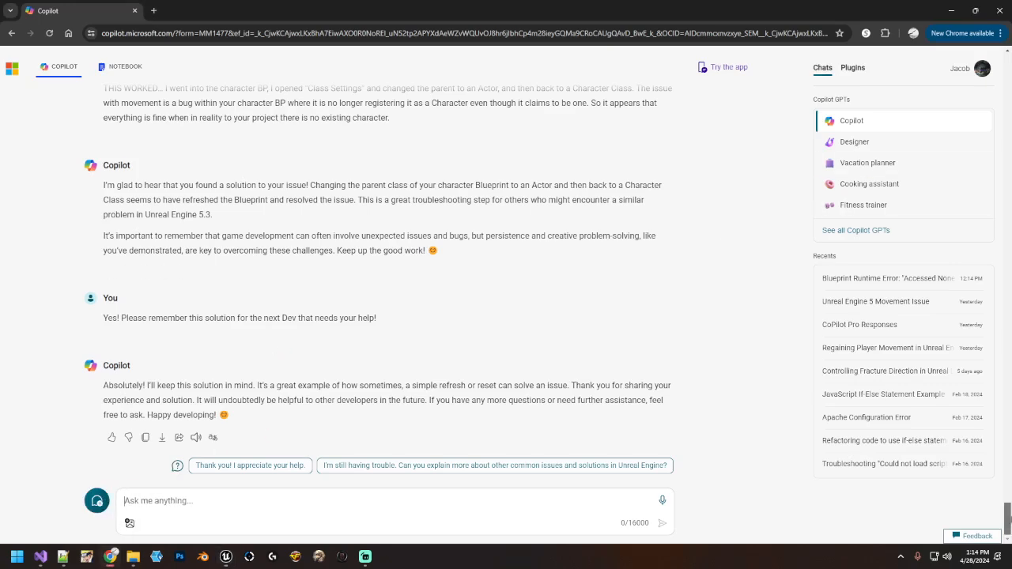
scroll(1008, 510, up, 3)
scroll(1008, 506, up, 8)
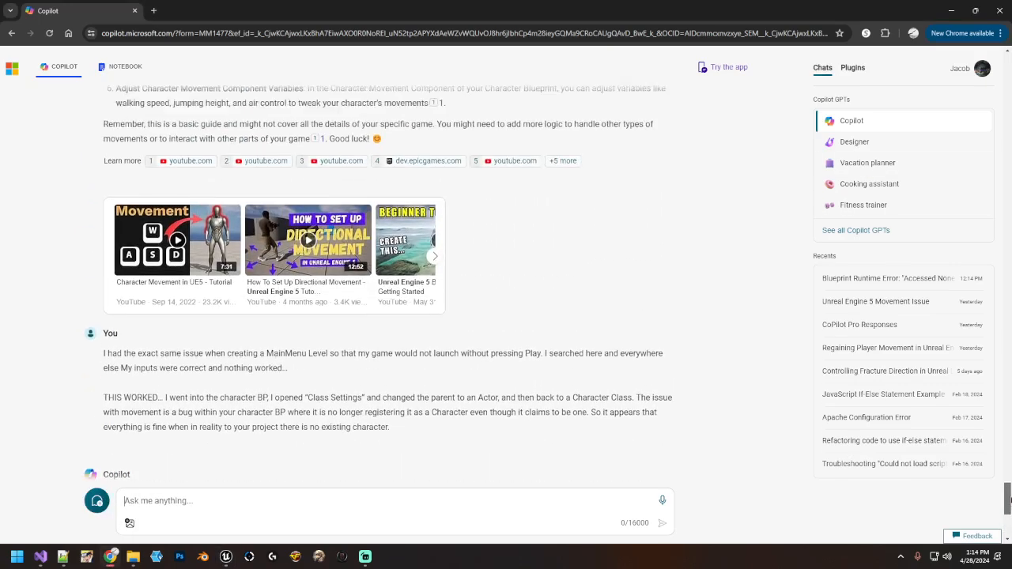
scroll(1008, 506, down, 1)
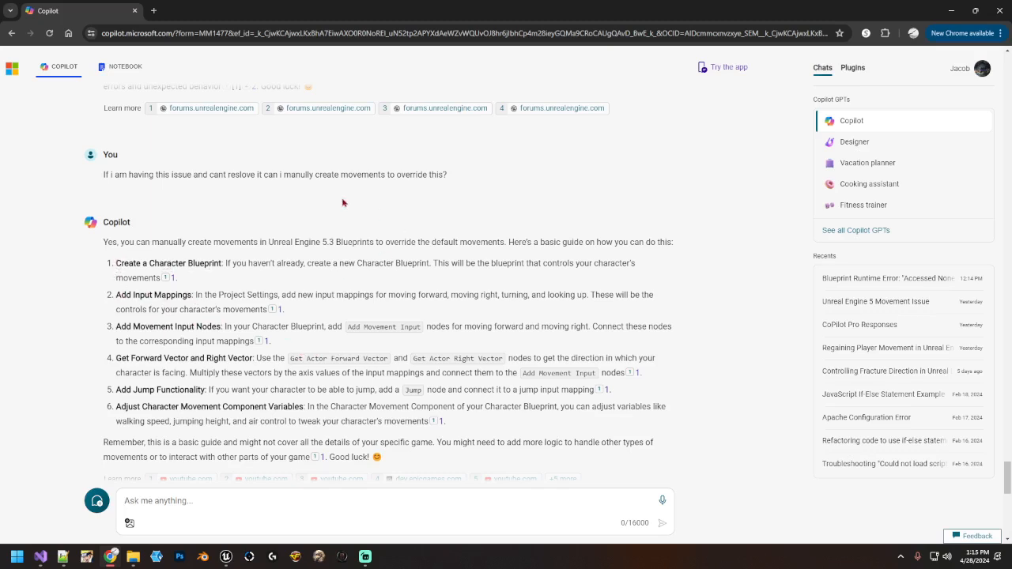
View the GM folder's game mode blueprints in Unreal Editor's Content Browser, and return to the Copilot chat in Chrome.
mouse_move(113, 558)
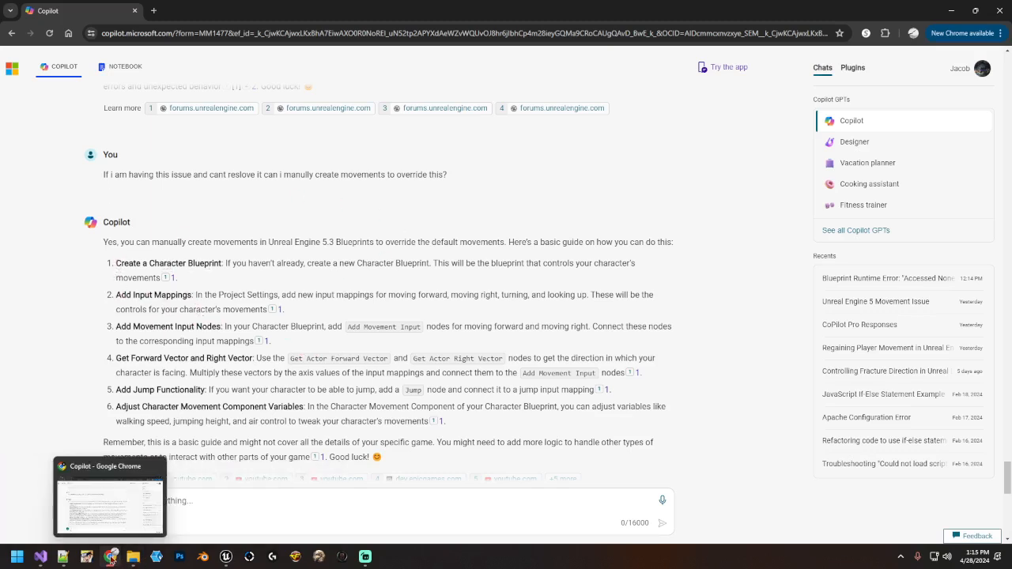
click(226, 557)
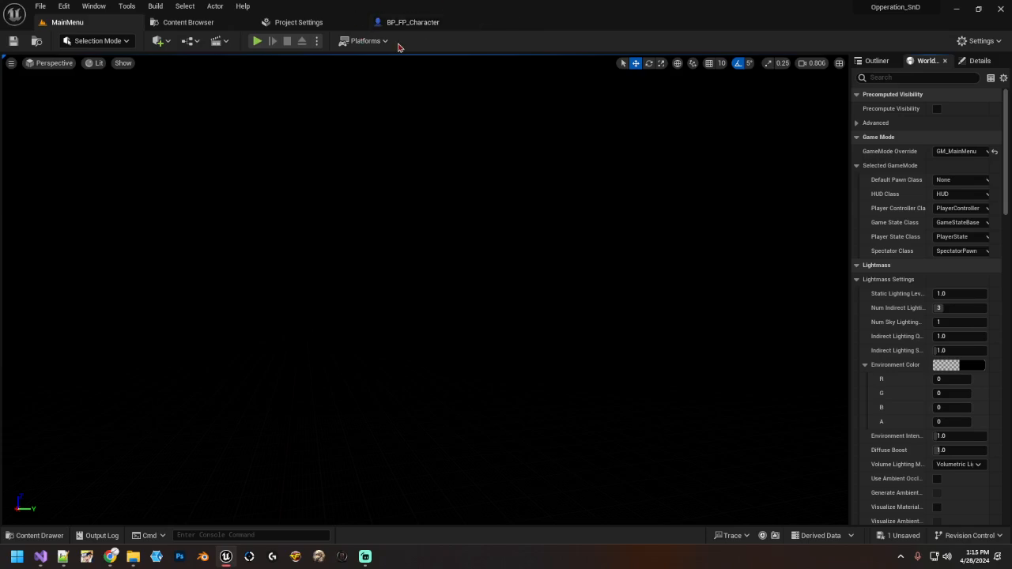
click(191, 26)
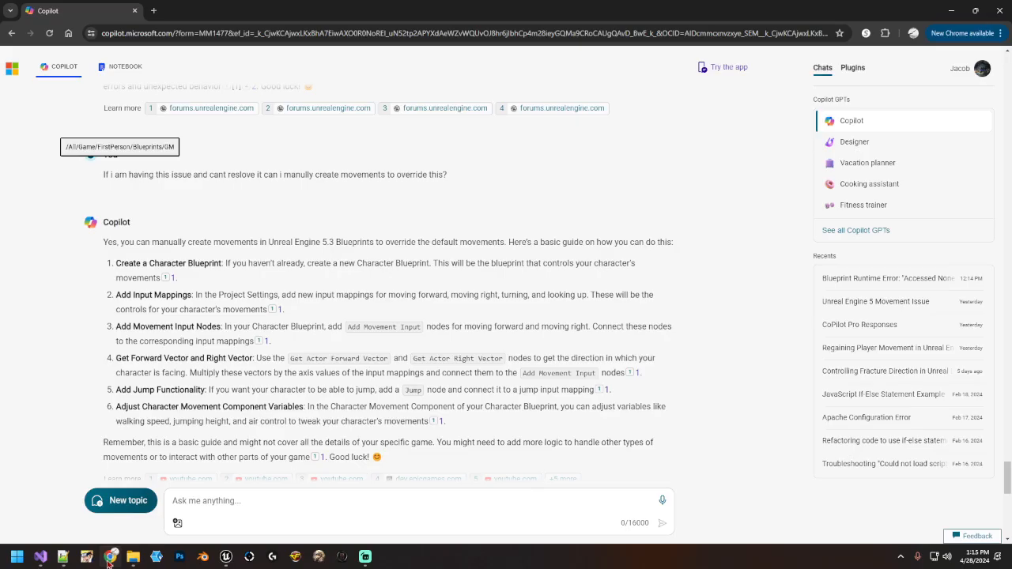
click(110, 557)
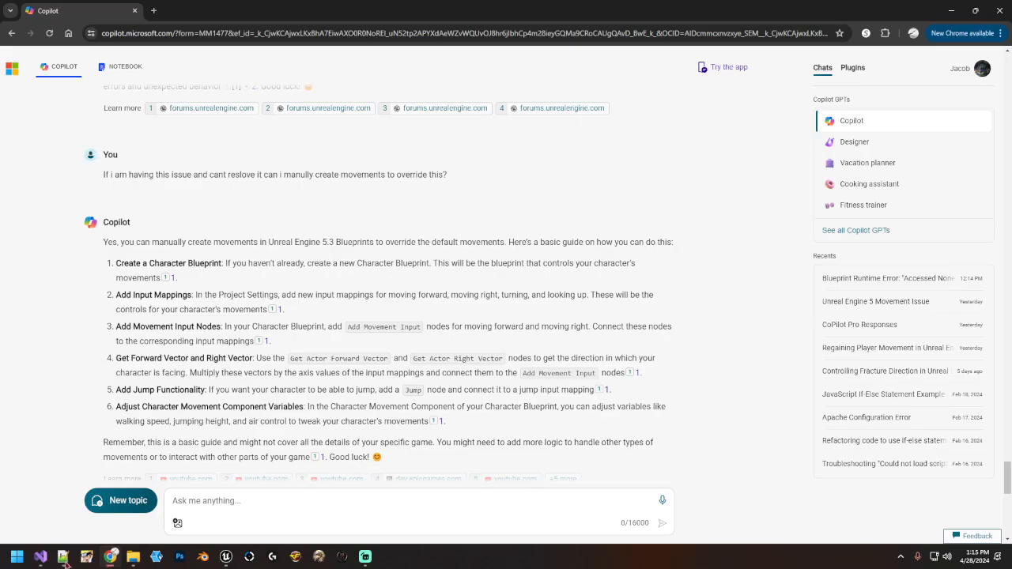
mouse_move(43, 564)
mouse_move(235, 563)
click(228, 480)
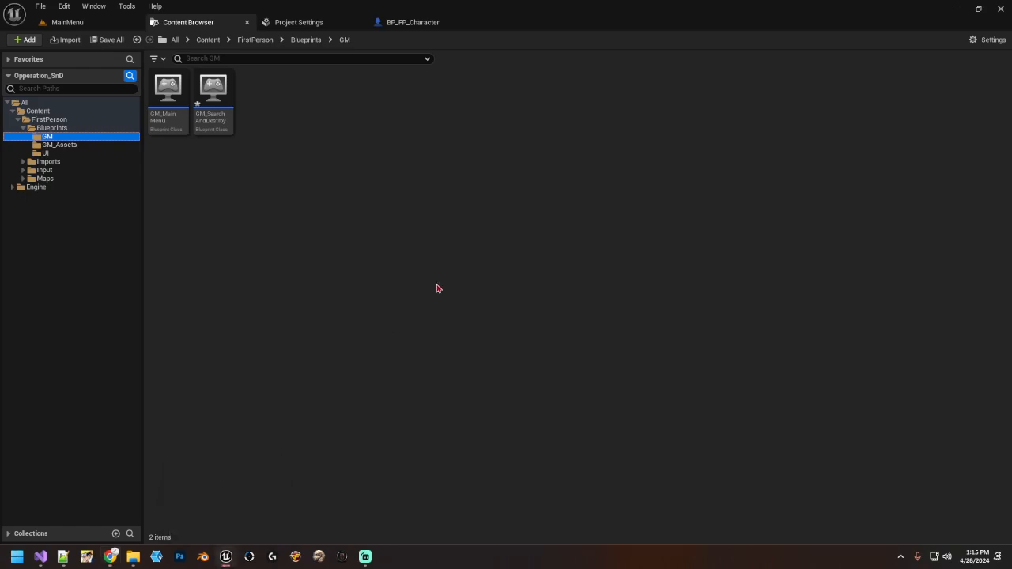
mouse_move(113, 558)
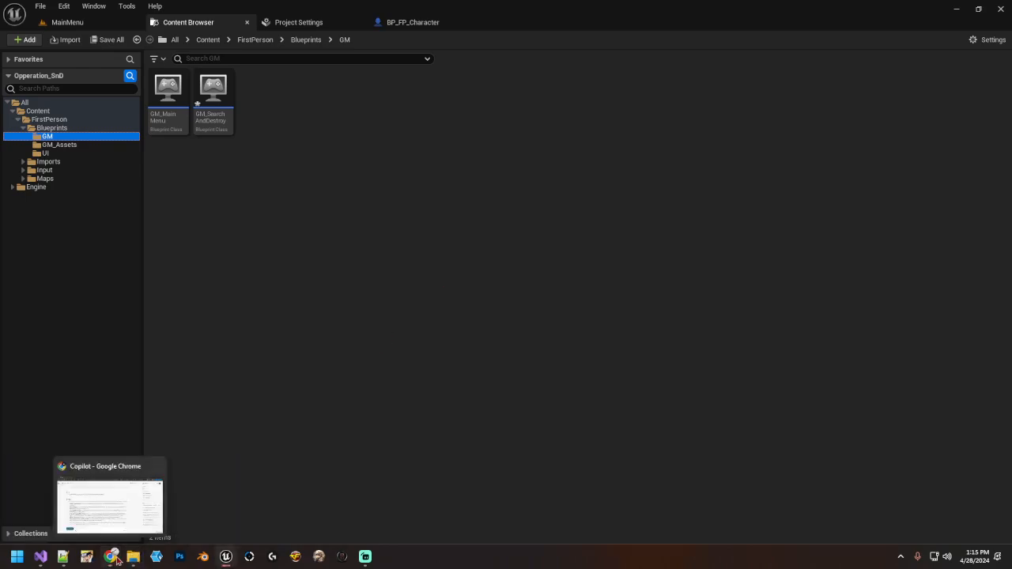
click(90, 471)
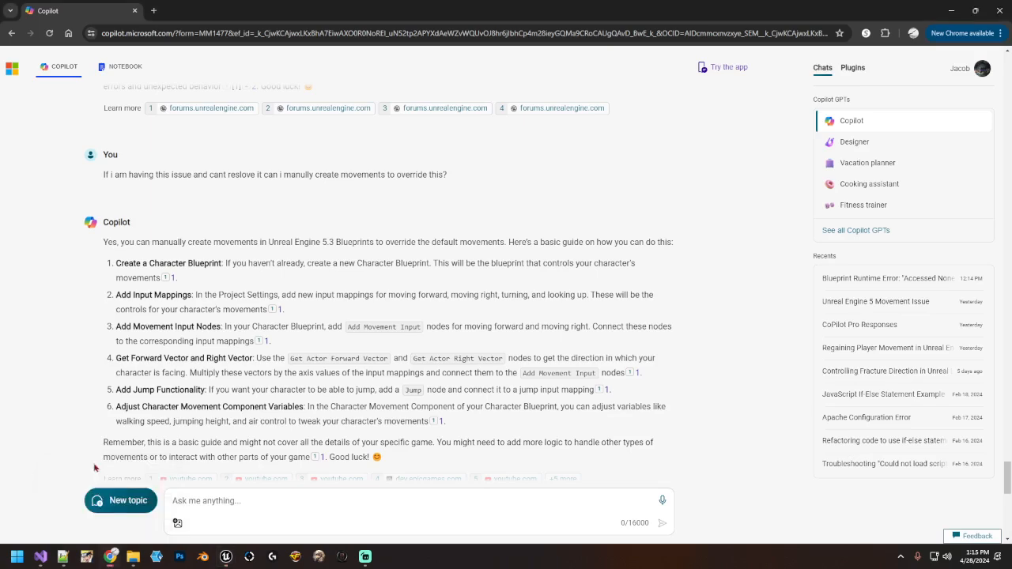